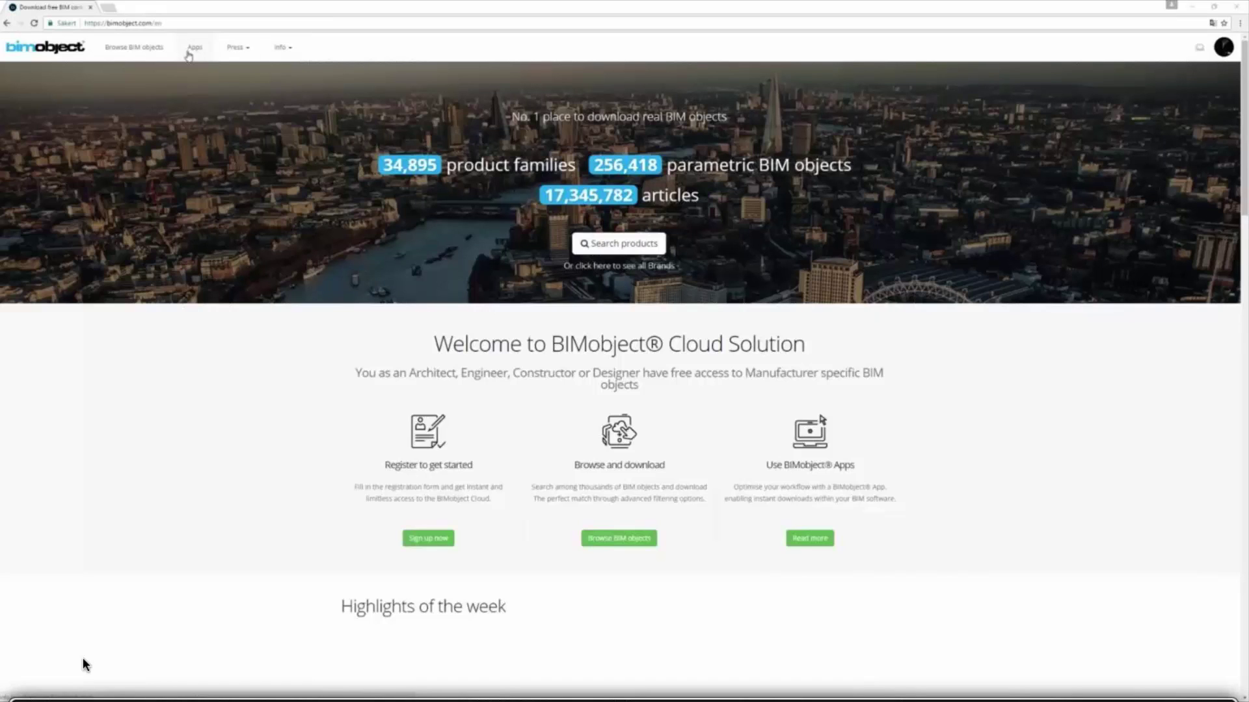
# Go from BIMobject's Apps overview to the BIMobject App for Revit page and browse its features.
pyautogui.click(196, 52)
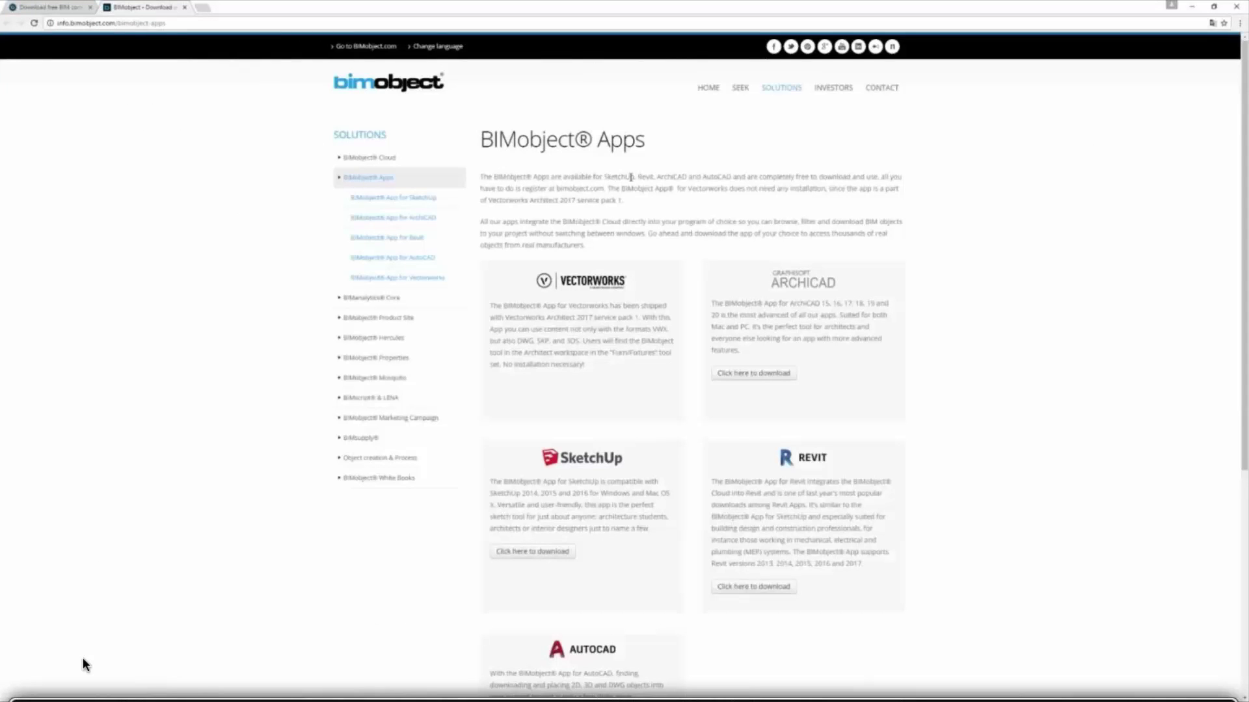
pyautogui.scroll(-2, 623, 273)
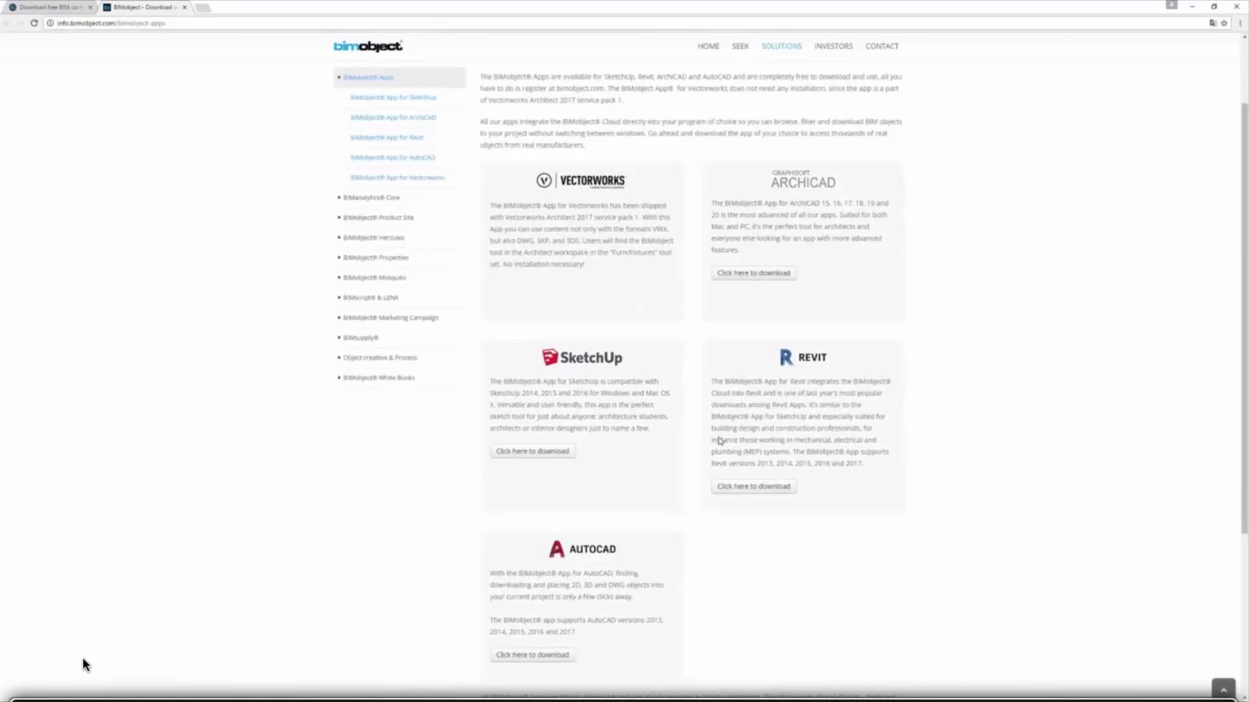
pyautogui.click(758, 493)
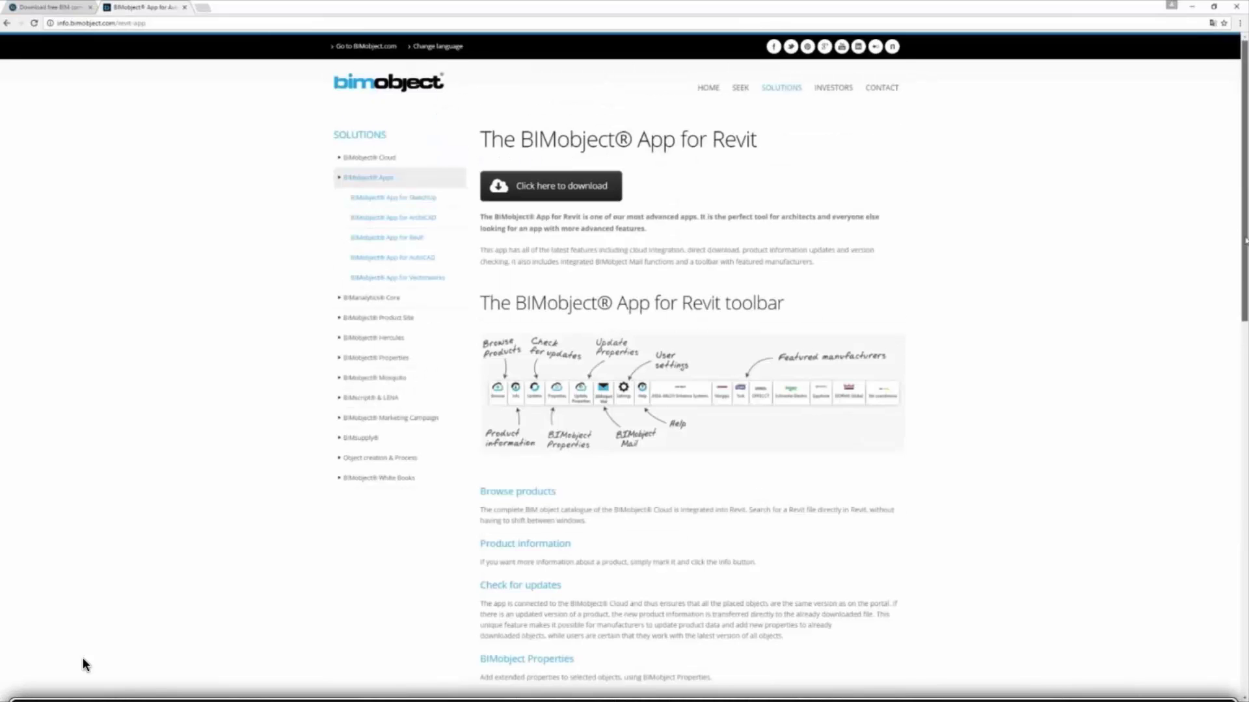
pyautogui.moveTo(1244, 236); pyautogui.dragTo(1244, 272)
pyautogui.scroll(-6, 83, 657)
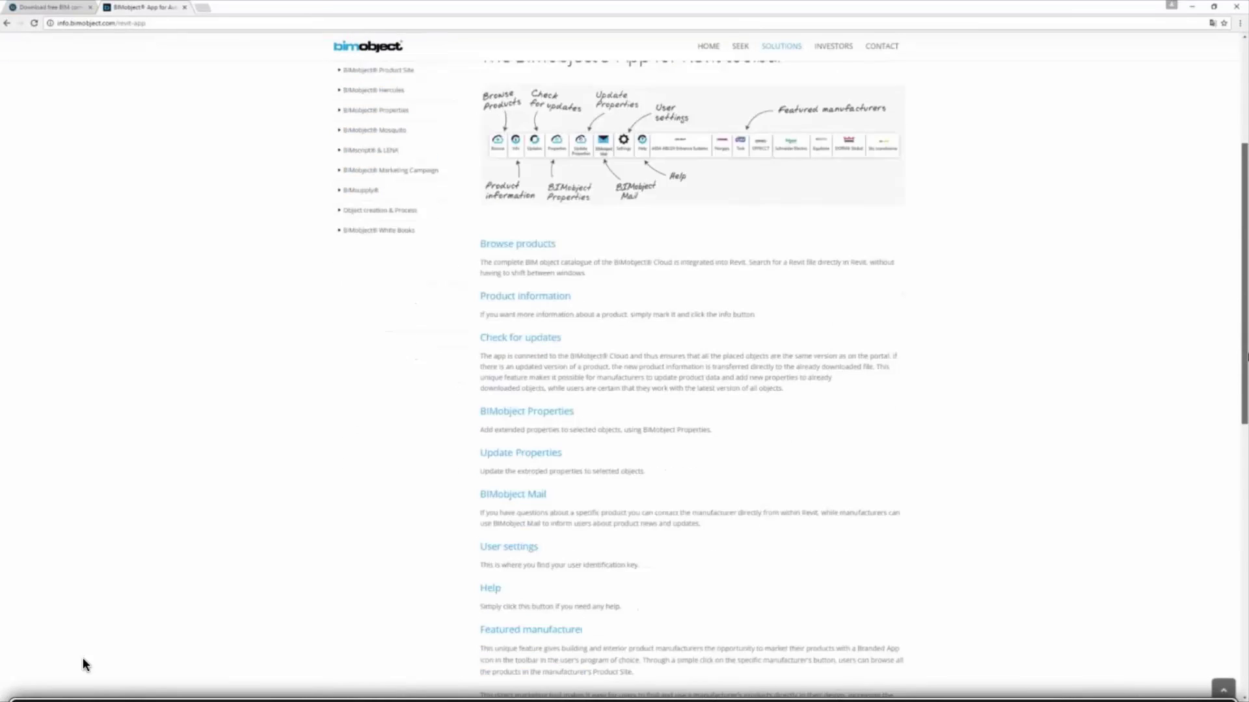
pyautogui.scroll(-2, 84, 658)
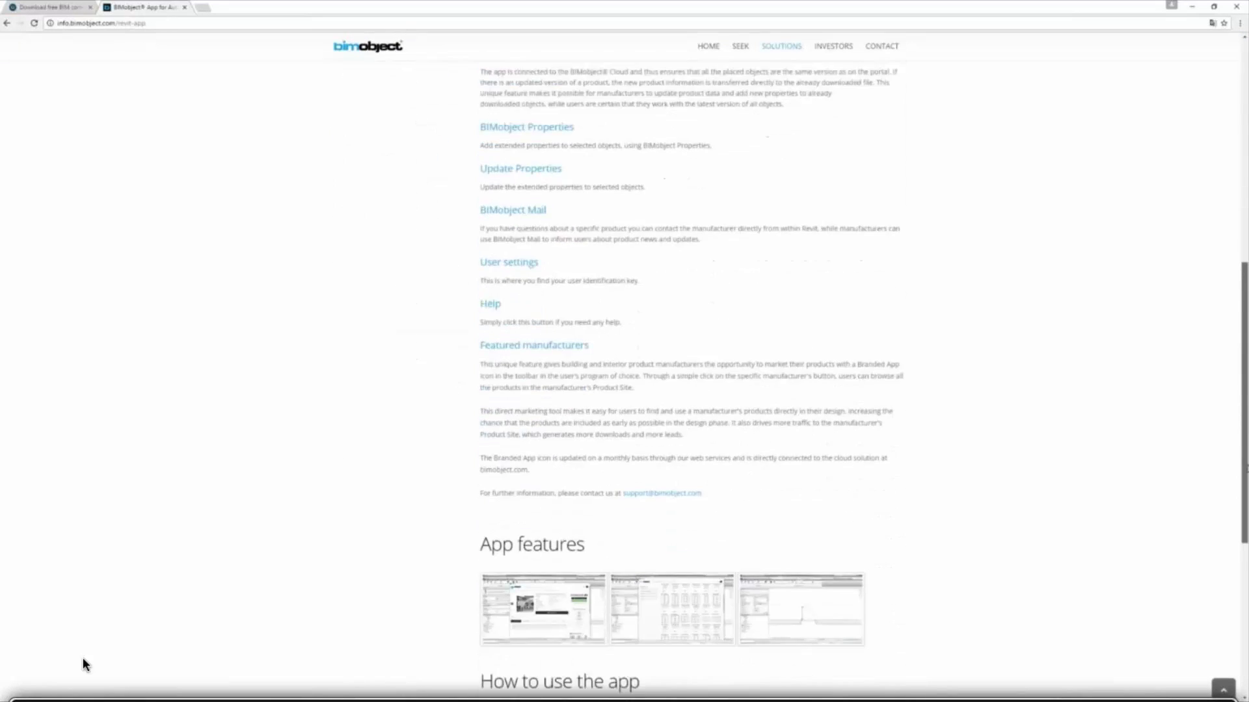
pyautogui.scroll(9, 84, 659)
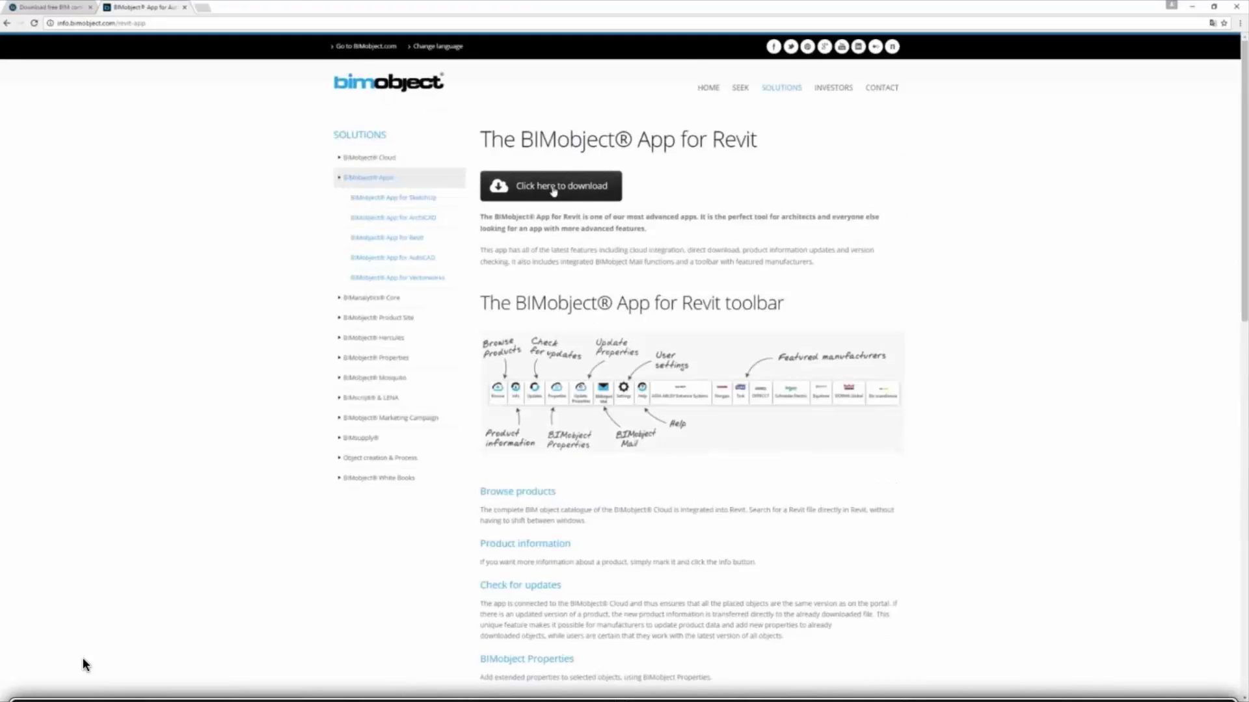
# Download the BIMobject app installer from the Autodesk App Store, signing in with the saved Autodesk email.
pyautogui.click(553, 190)
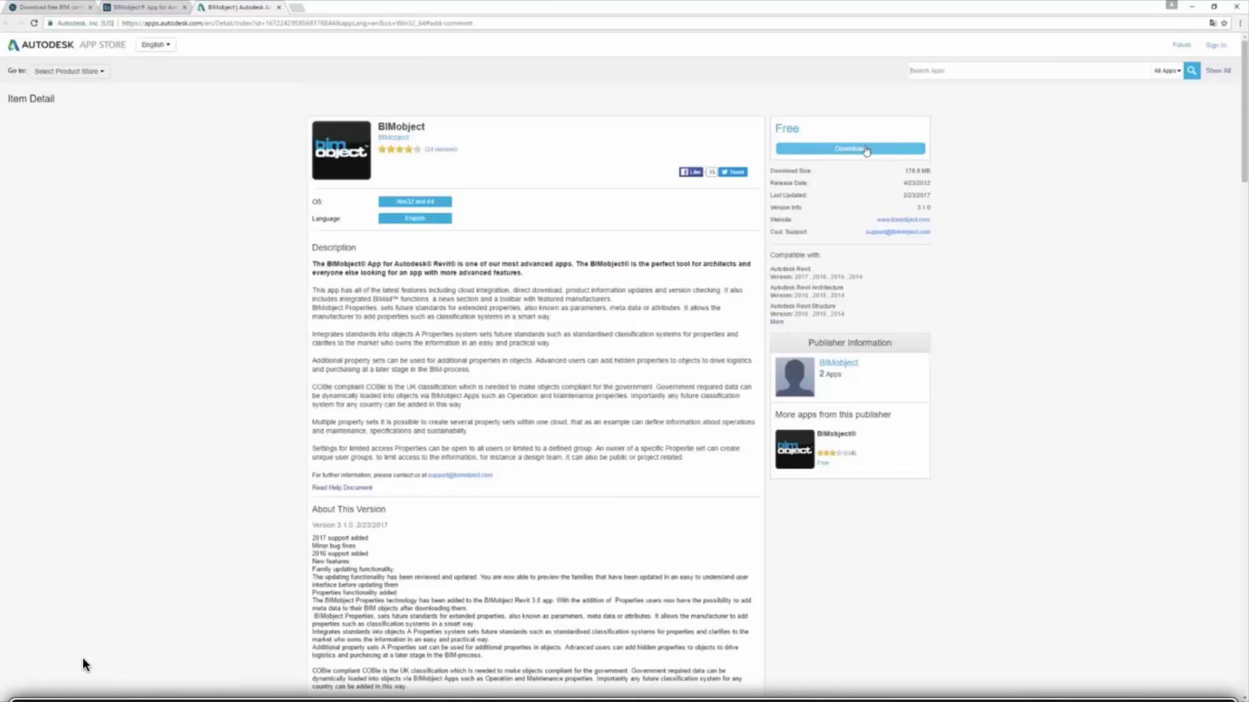
pyautogui.click(865, 149)
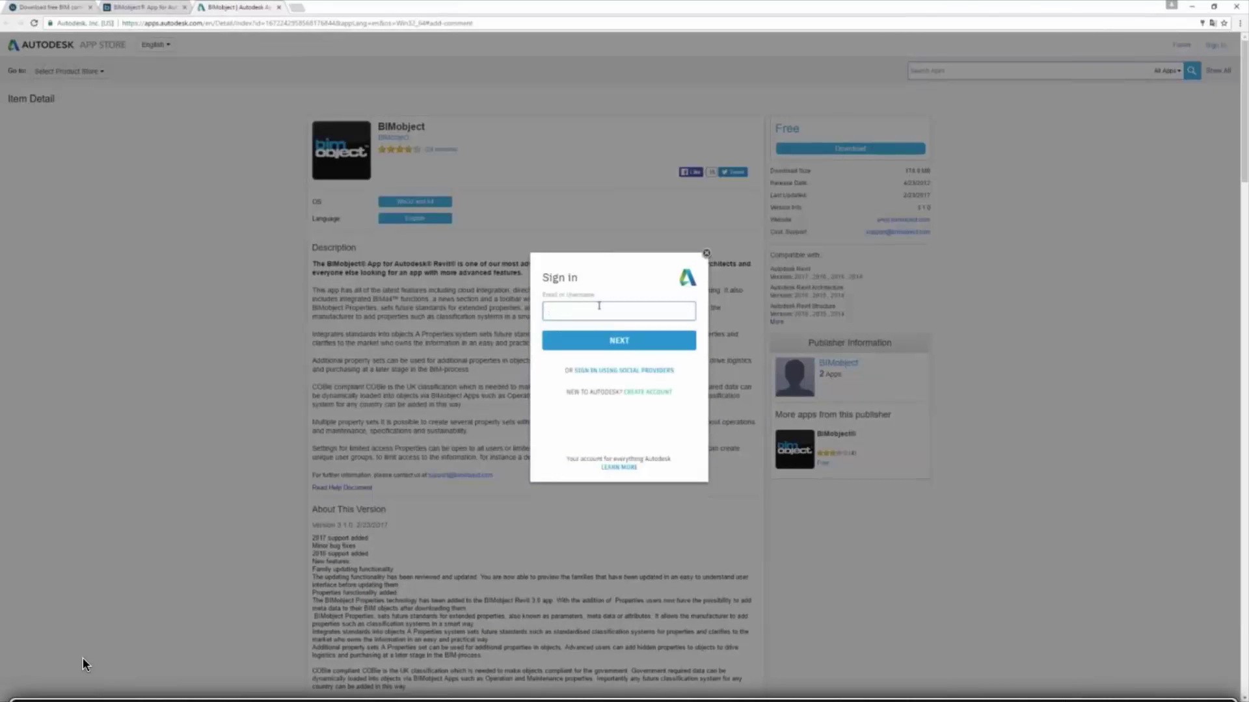
pyautogui.write('magnus')
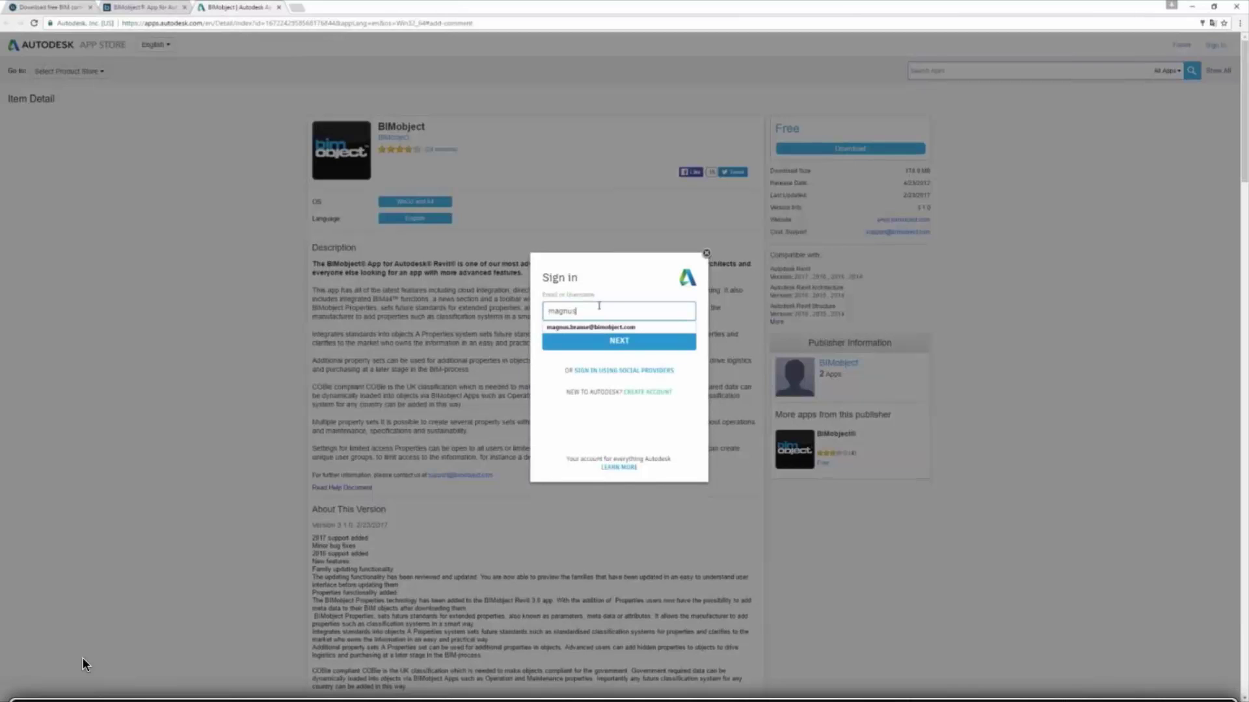
pyautogui.press('Down')
pyautogui.press('Return')
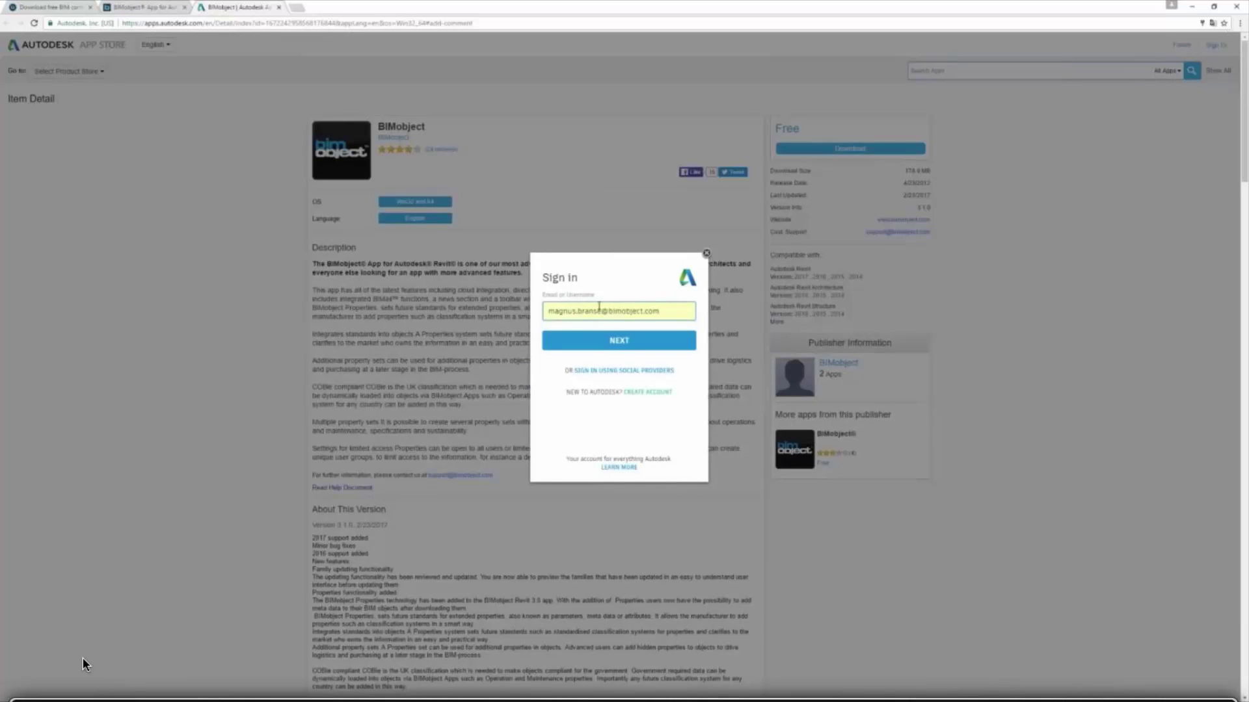
pyautogui.press('Return')
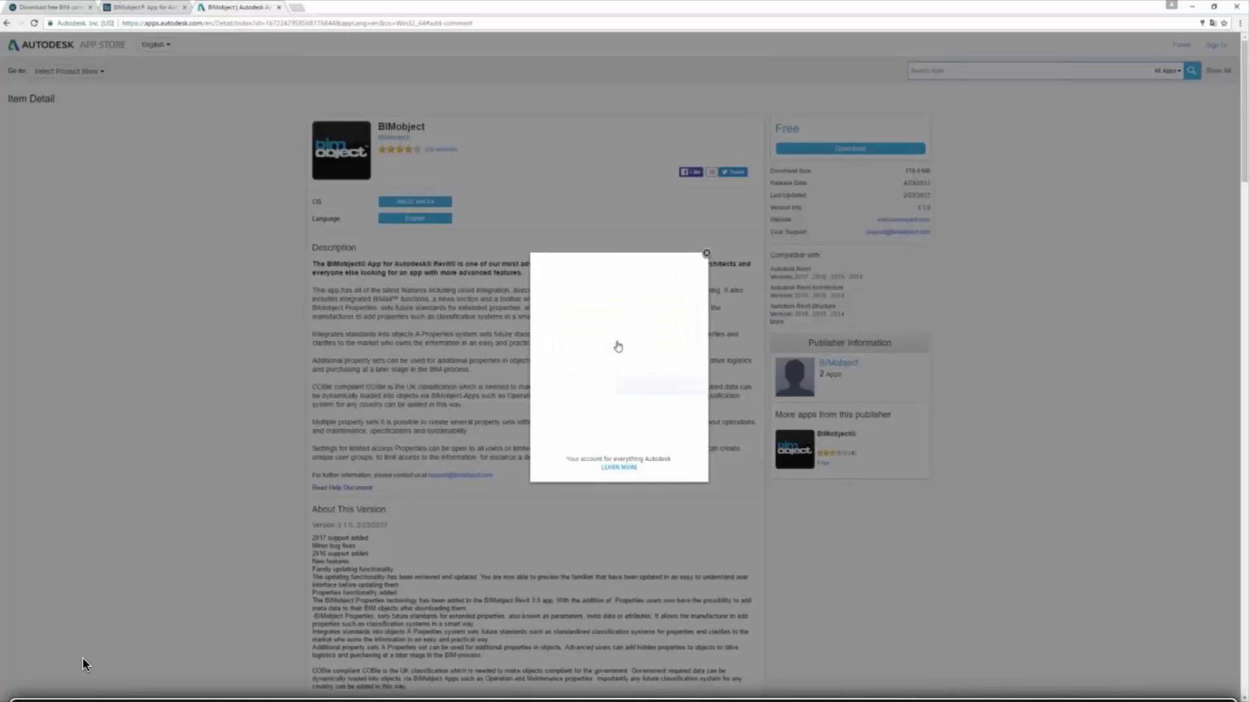
pyautogui.press('Return')
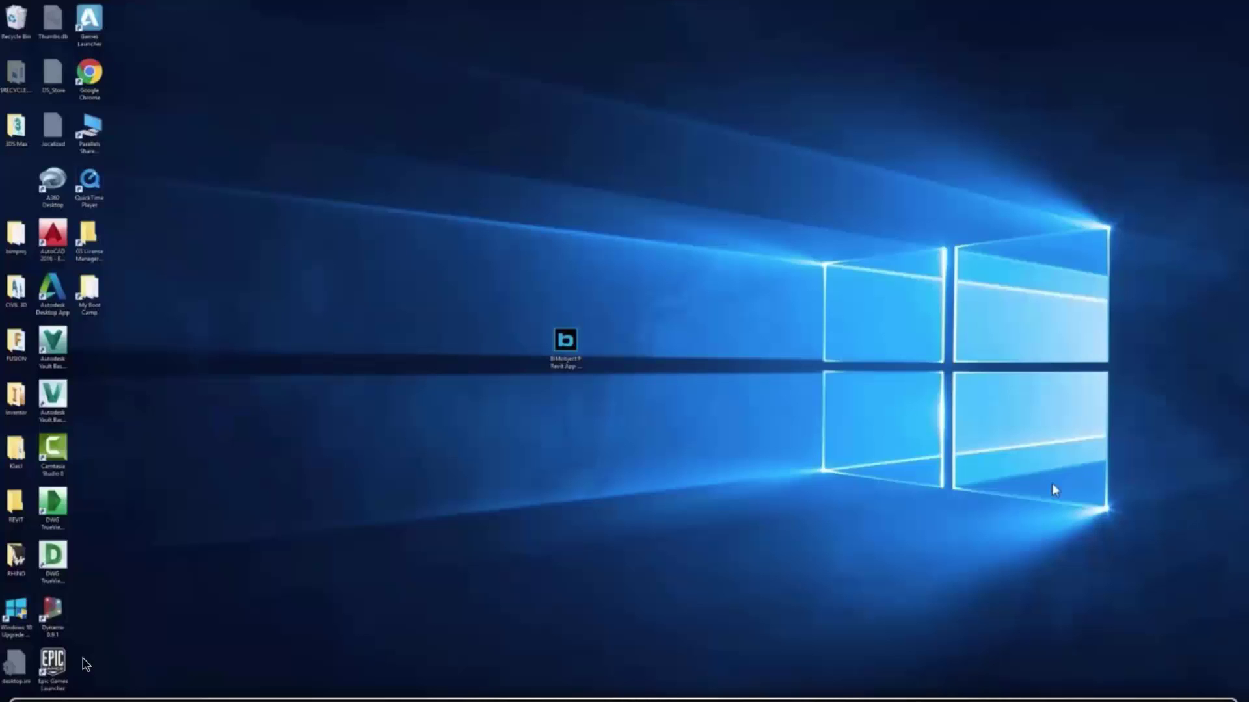
# Install BIMobject Revit App 4.1.55 into the existing default folder and close the setup wizard.
pyautogui.click(566, 342)
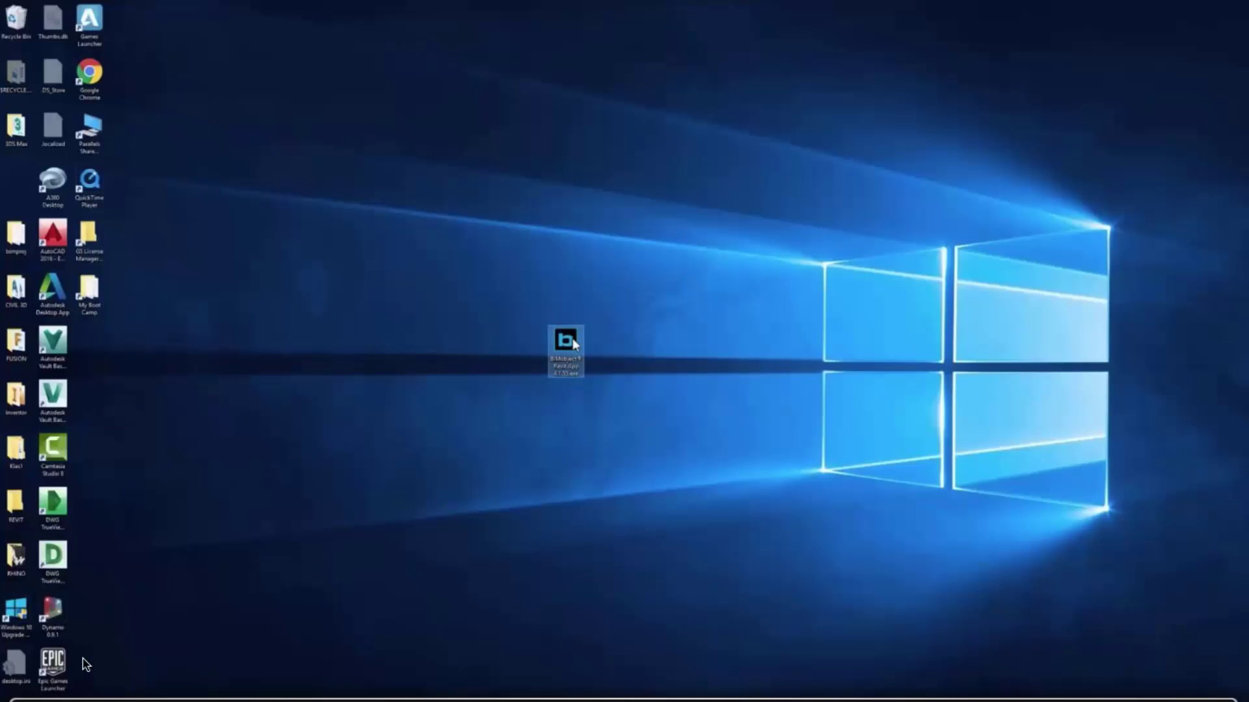
pyautogui.doubleClick(569, 348)
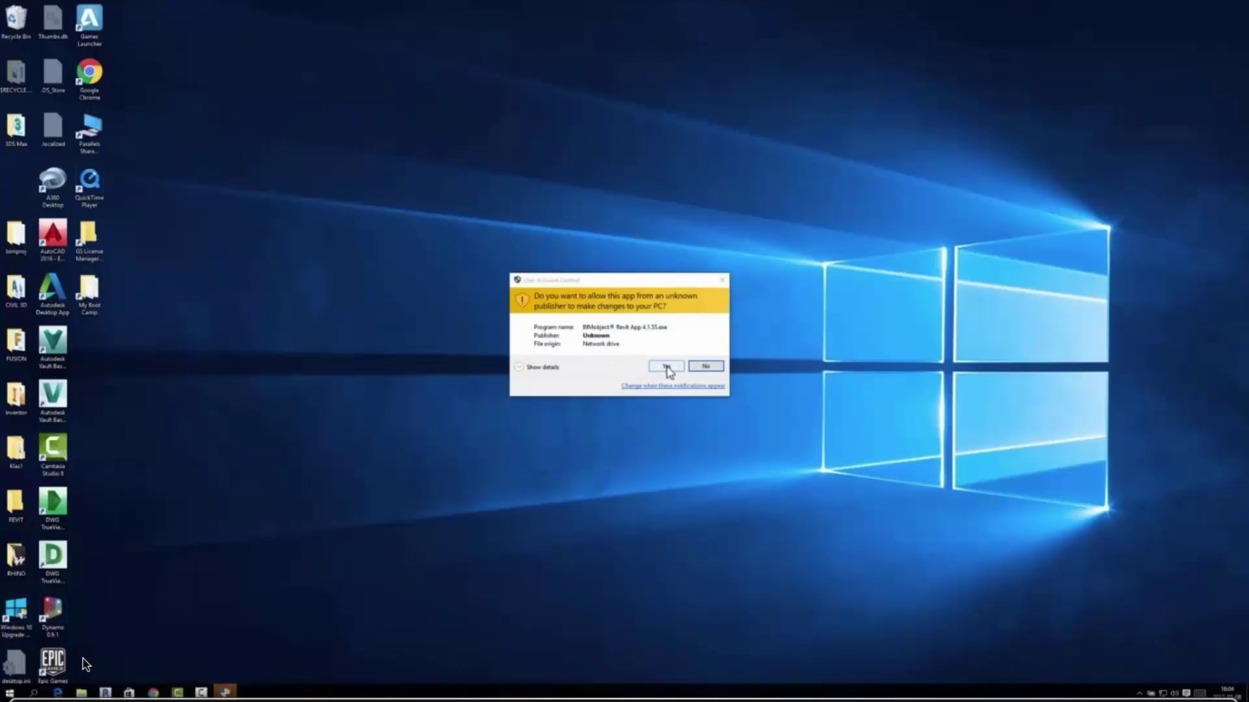
pyautogui.click(666, 367)
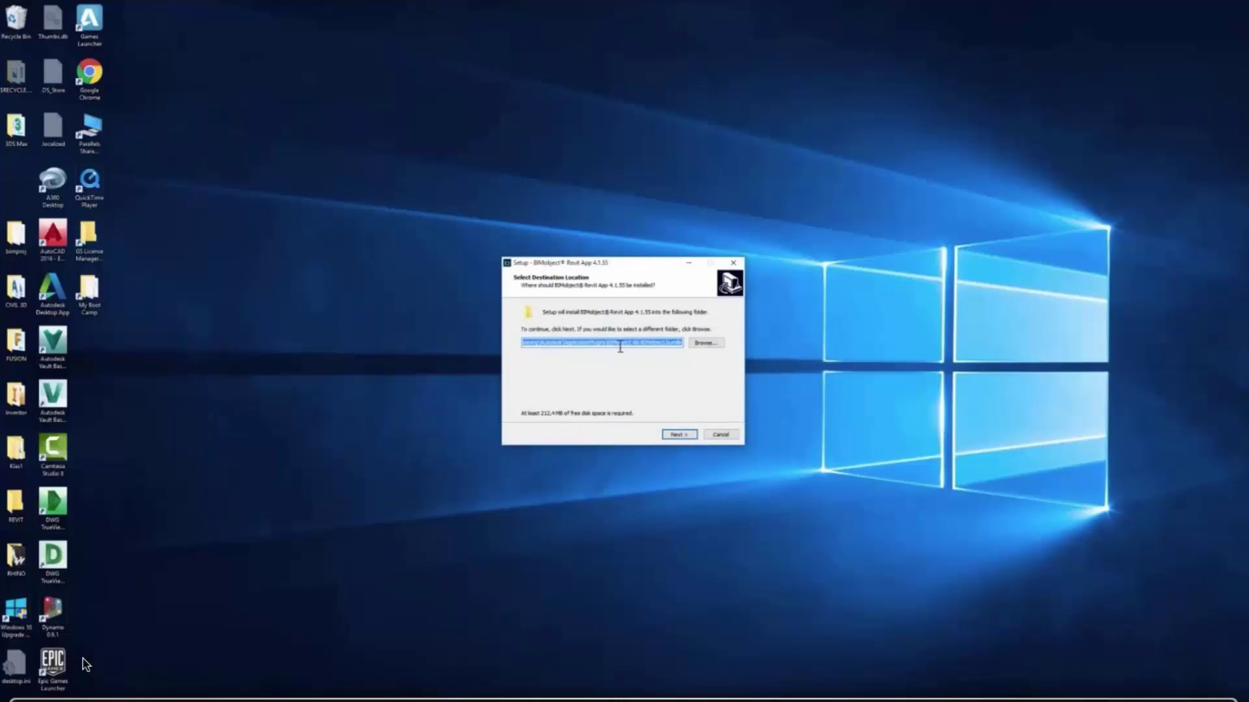
pyautogui.click(678, 434)
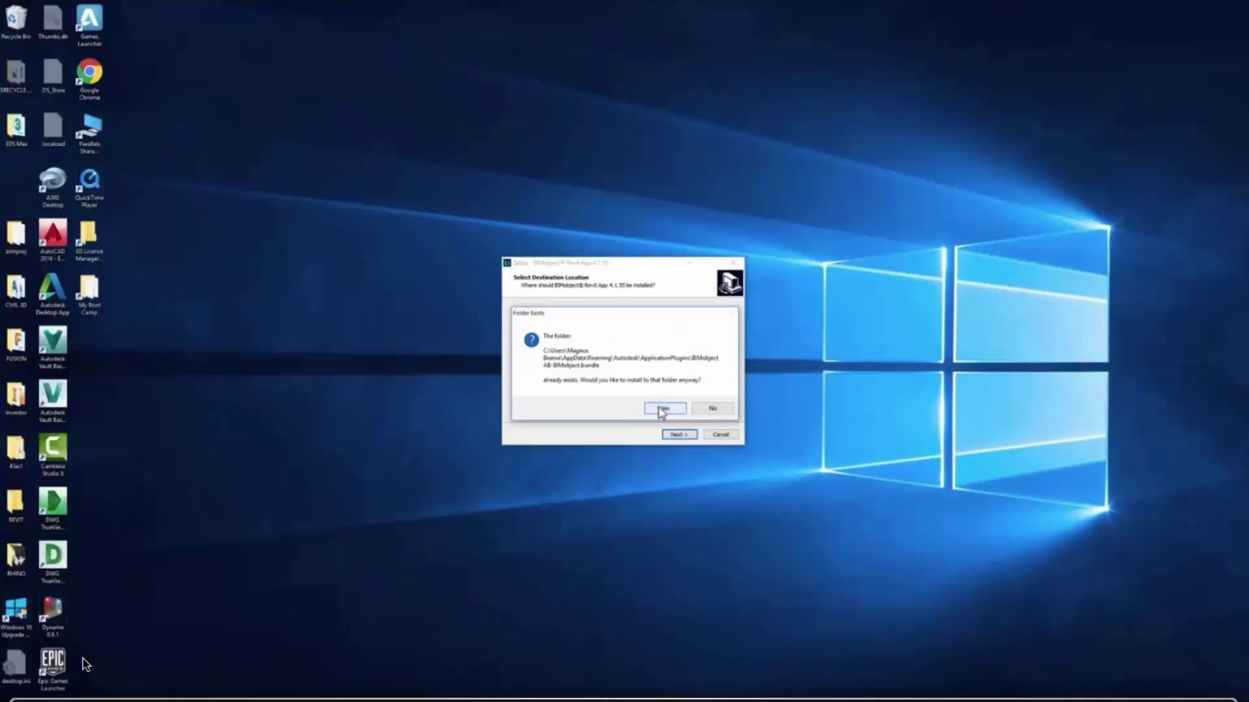
pyautogui.click(663, 408)
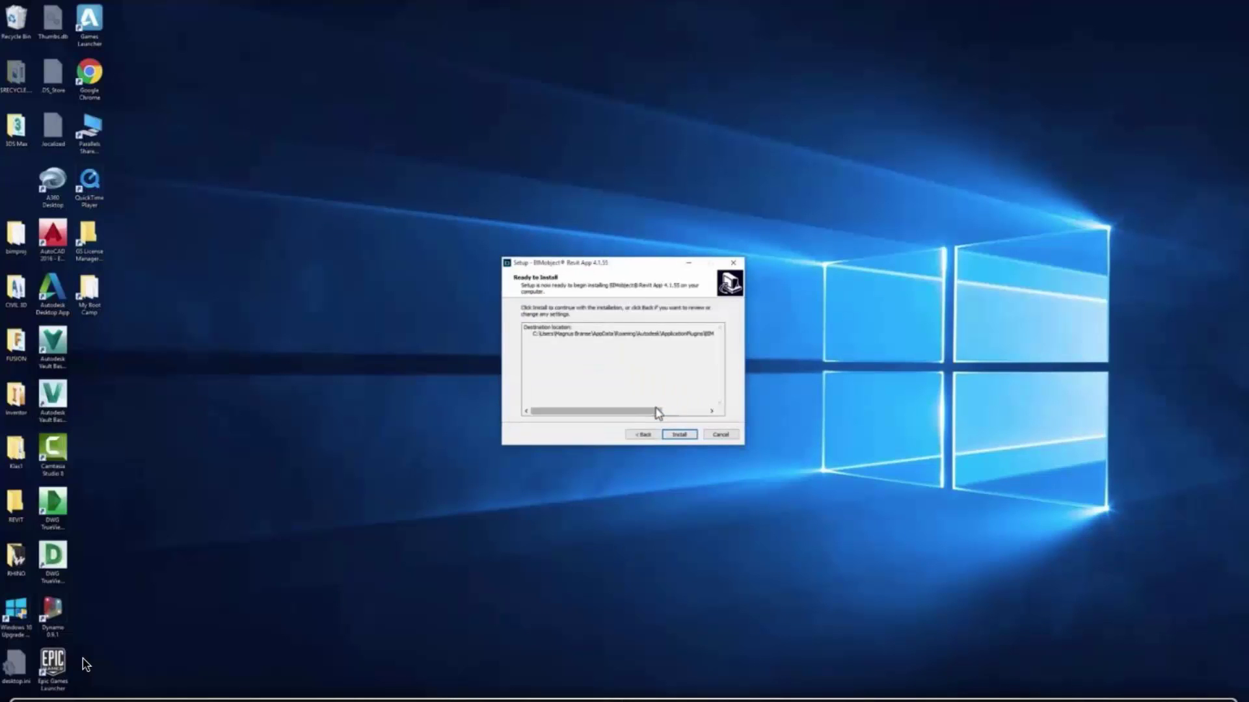
pyautogui.click(691, 438)
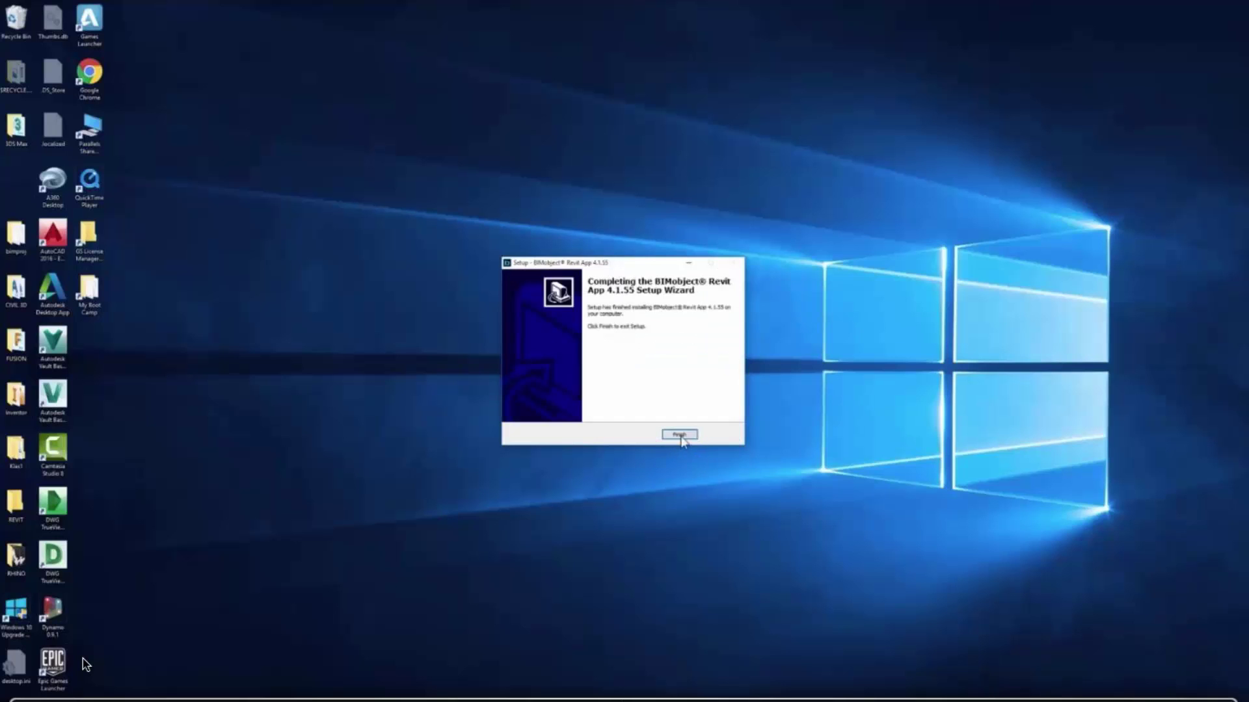
pyautogui.click(681, 438)
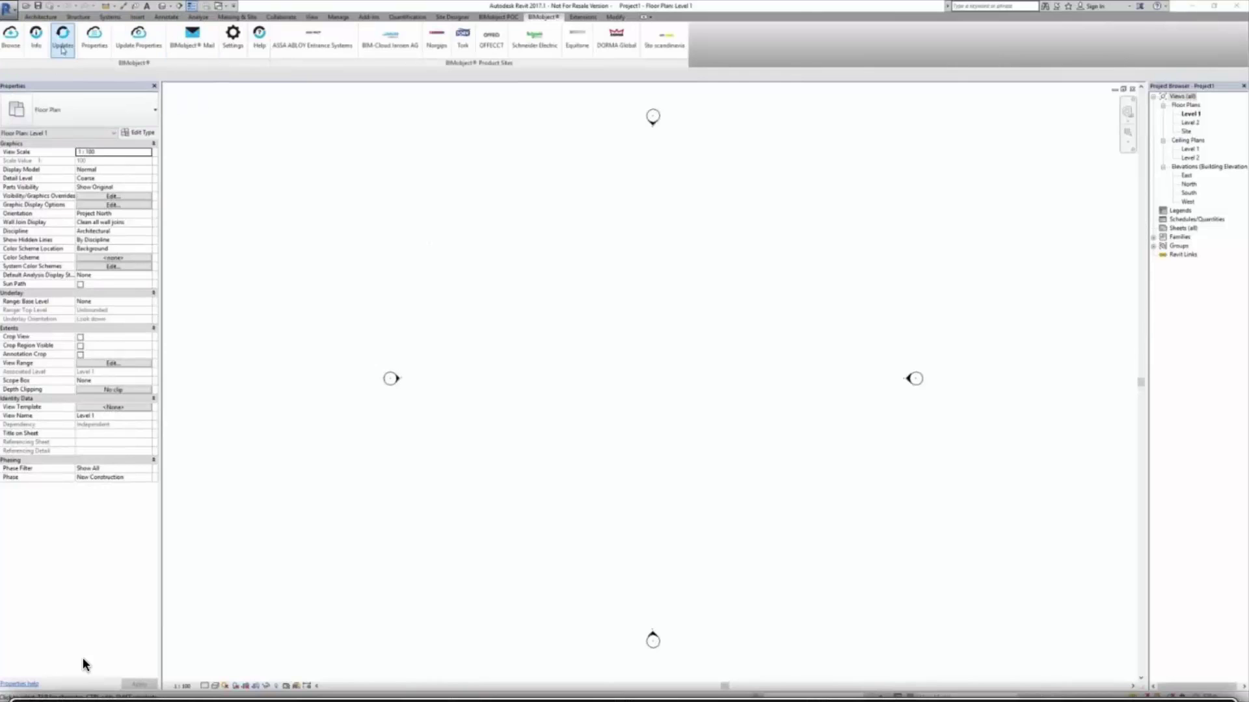
# Open the BIMobject login from the ribbon's Settings and focus the Email field.
pyautogui.click(239, 43)
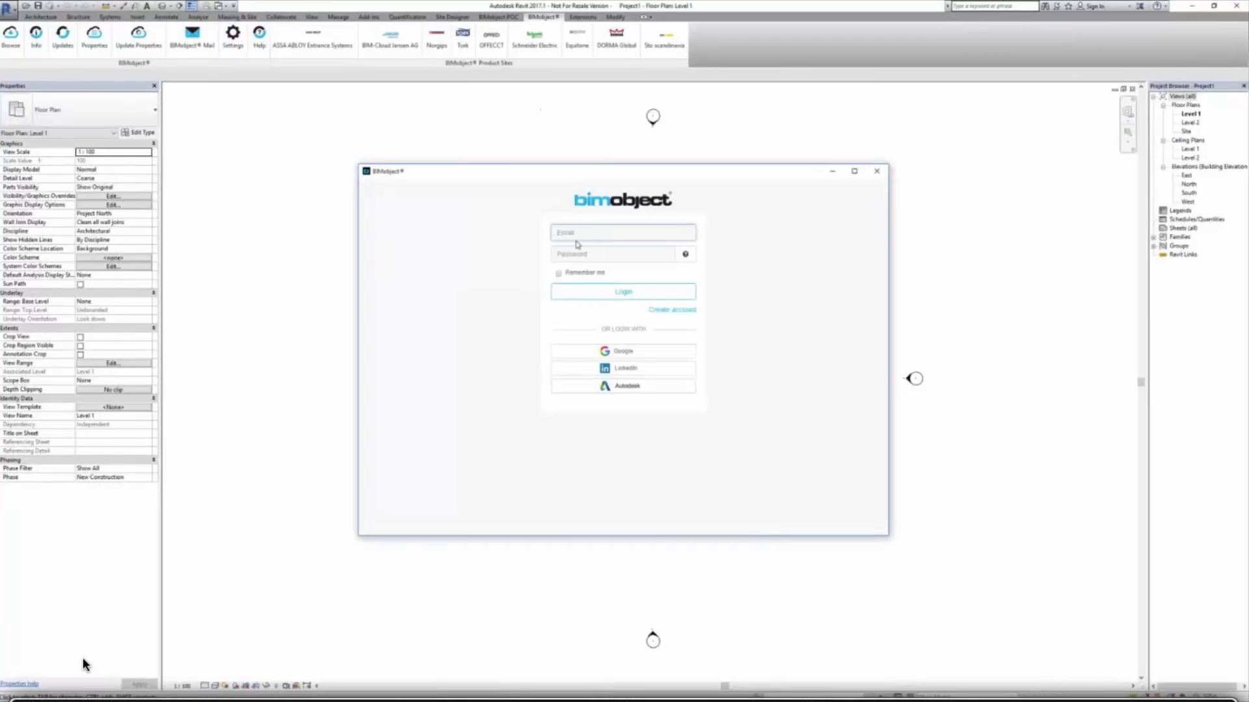
pyautogui.click(572, 234)
# Attempt the BIMobject login via Google with the account email and password.
pyautogui.click(620, 357)
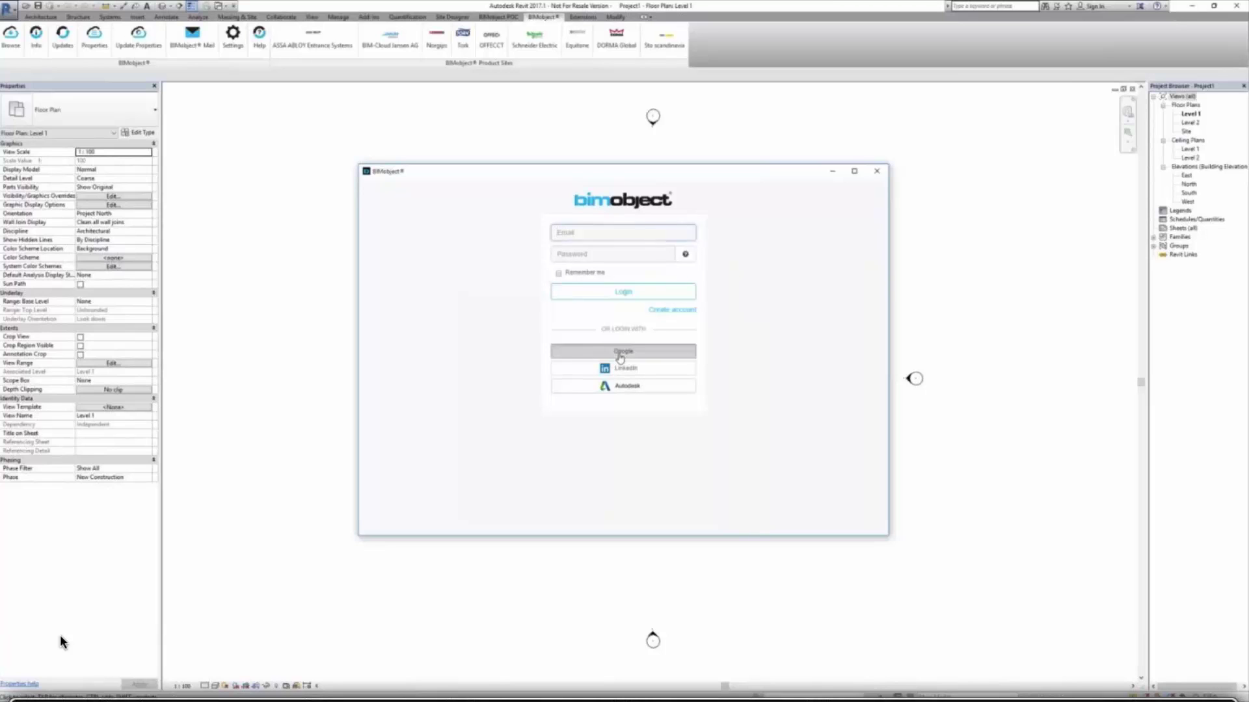
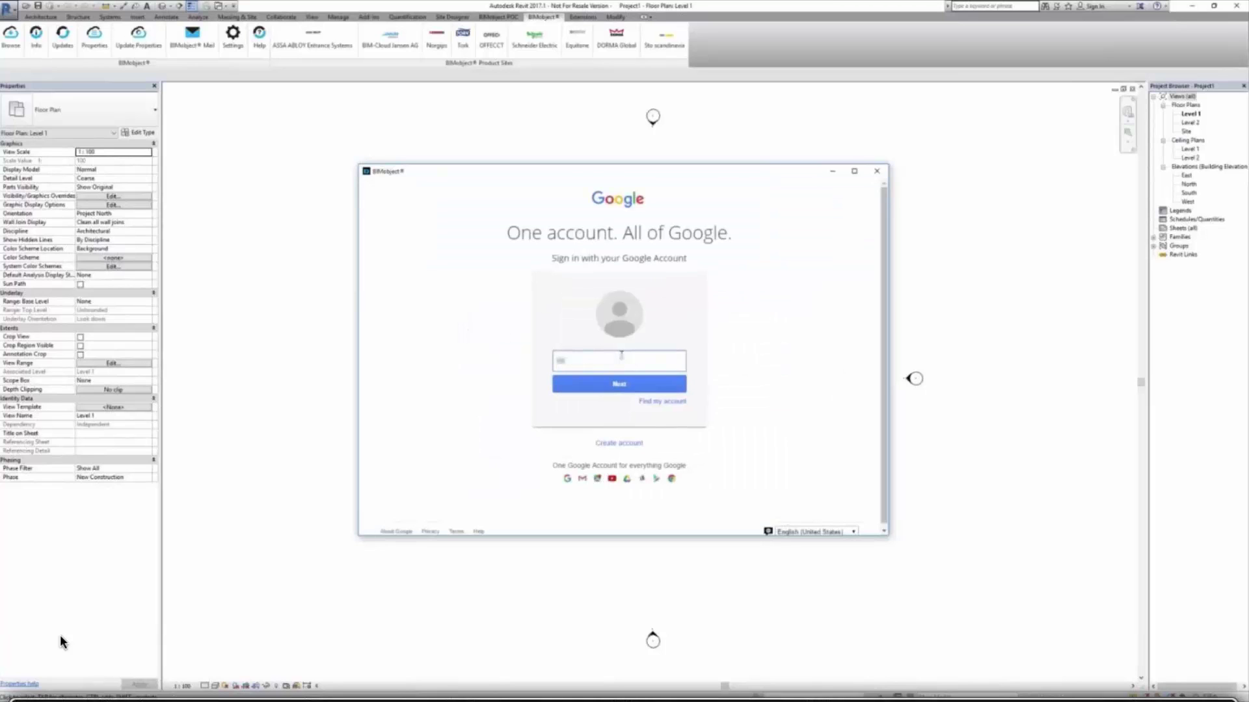
pyautogui.click(618, 384)
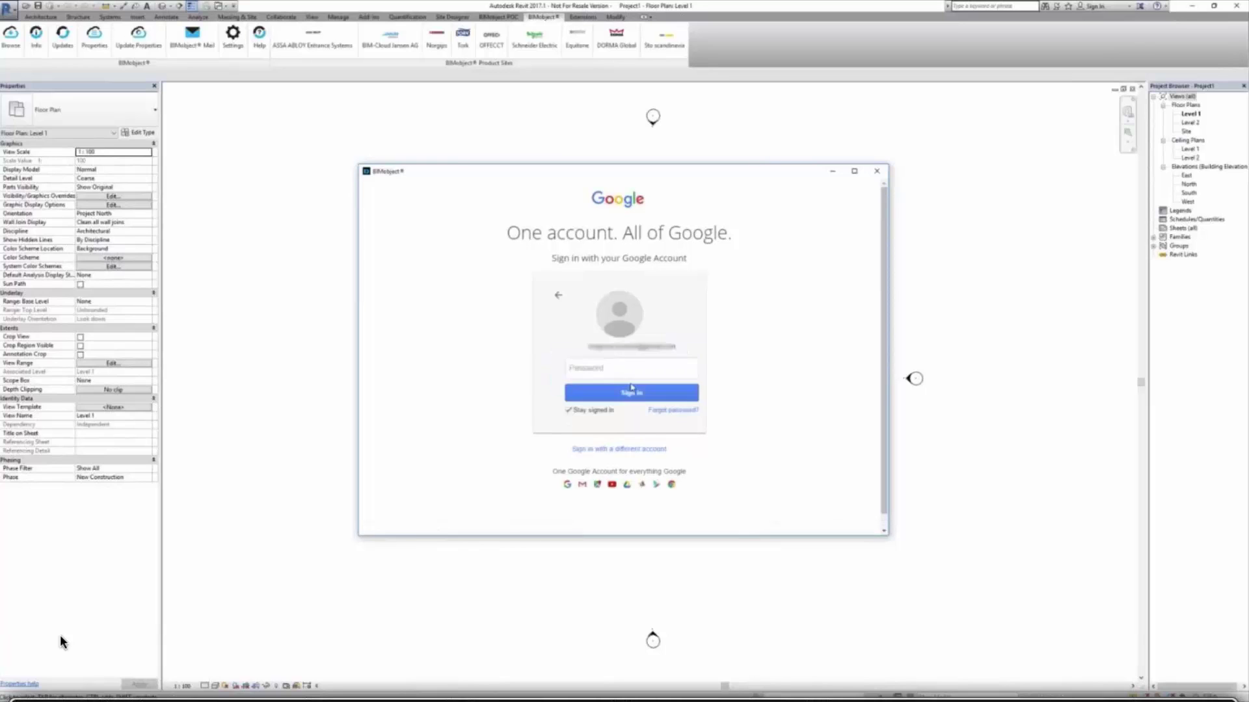
pyautogui.write('•••')
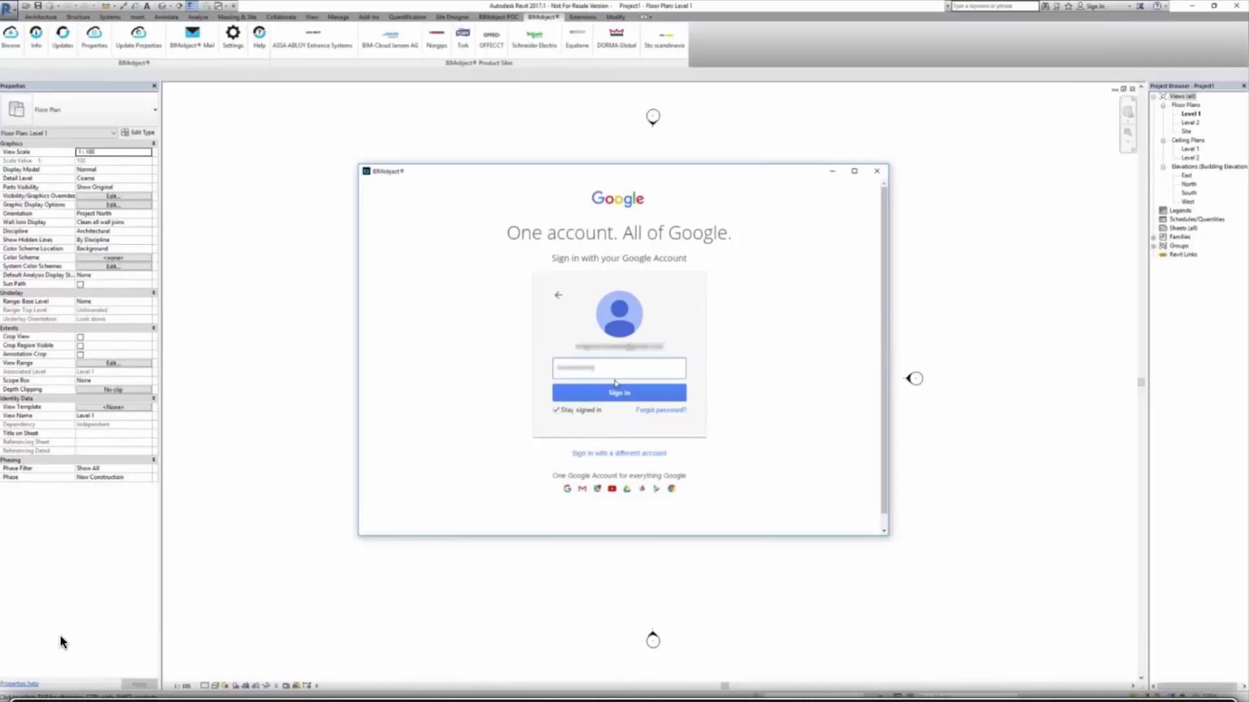
pyautogui.click(615, 386)
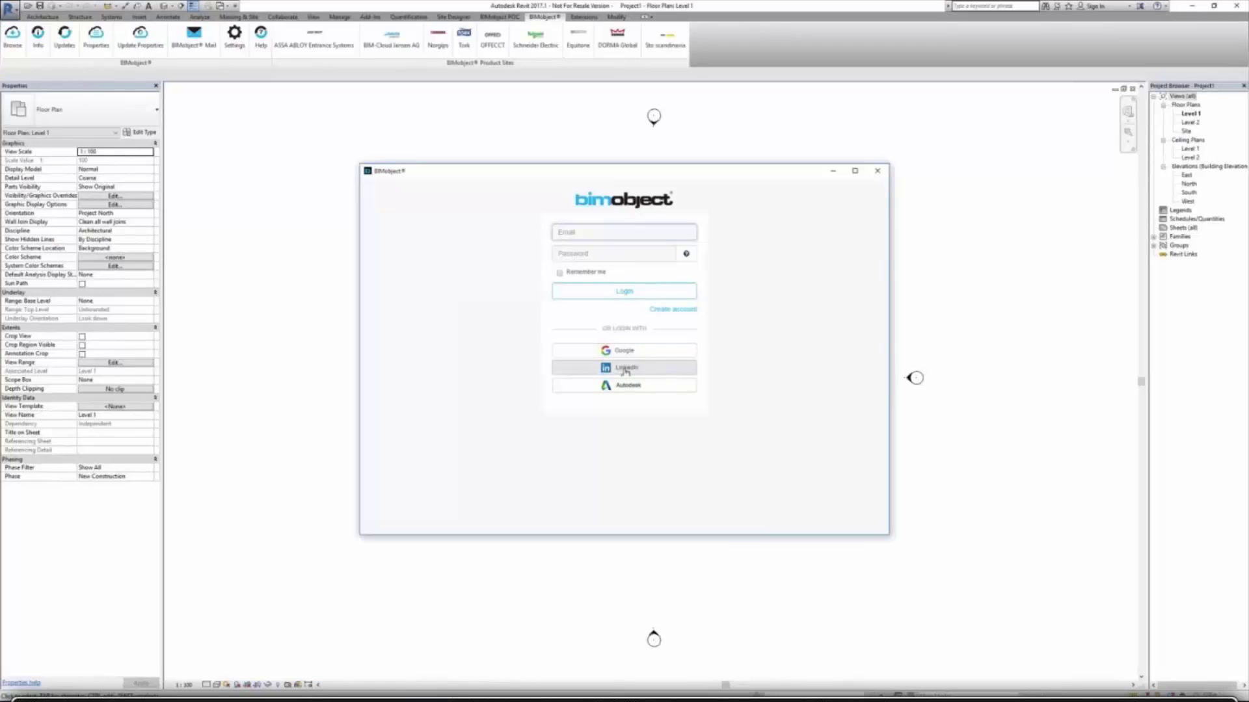
# Sign in again with the Google account email and password, then allow BIMobject access.
pyautogui.click(623, 351)
pyautogui.write('email@example.com')
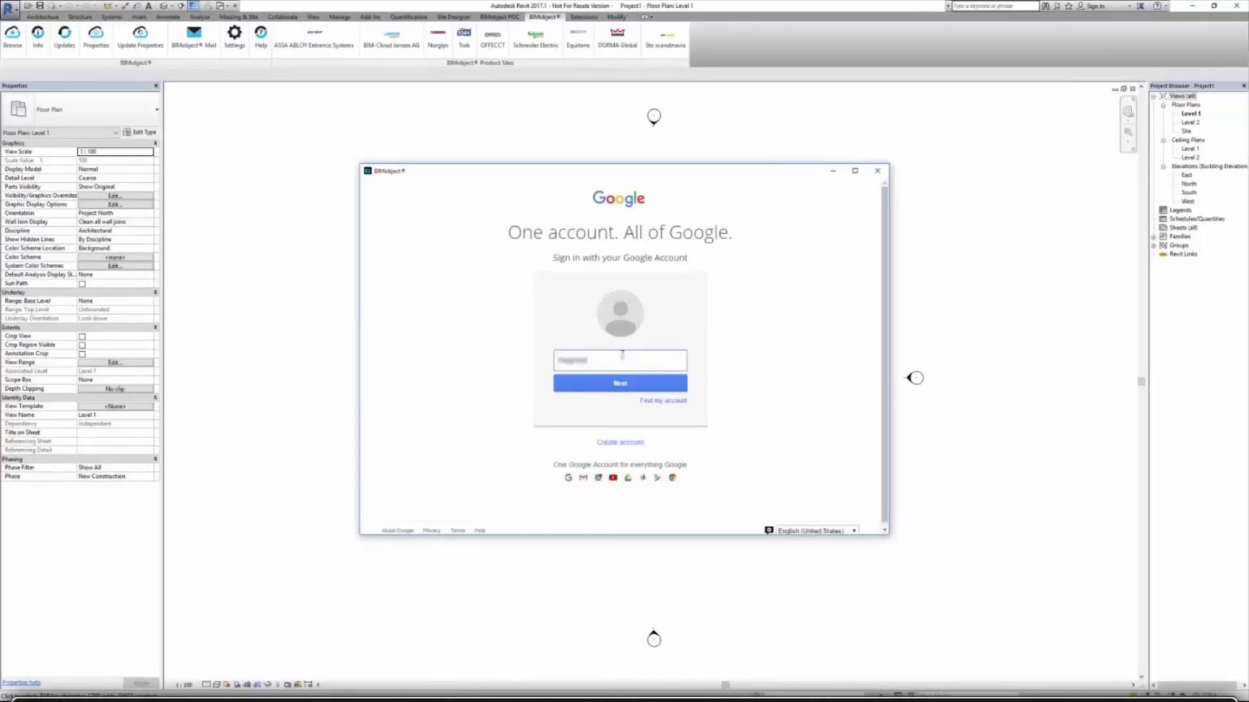
pyautogui.press('Return')
pyautogui.write('********')
pyautogui.press('Return')
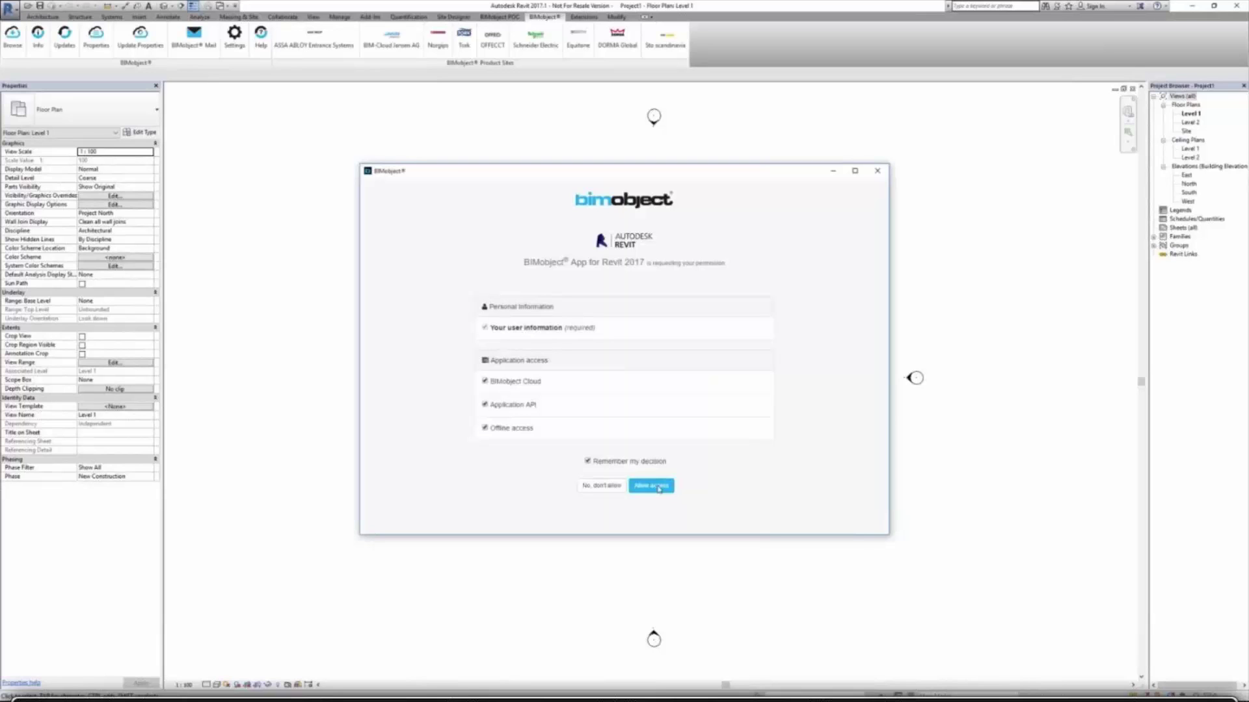
pyautogui.click(651, 486)
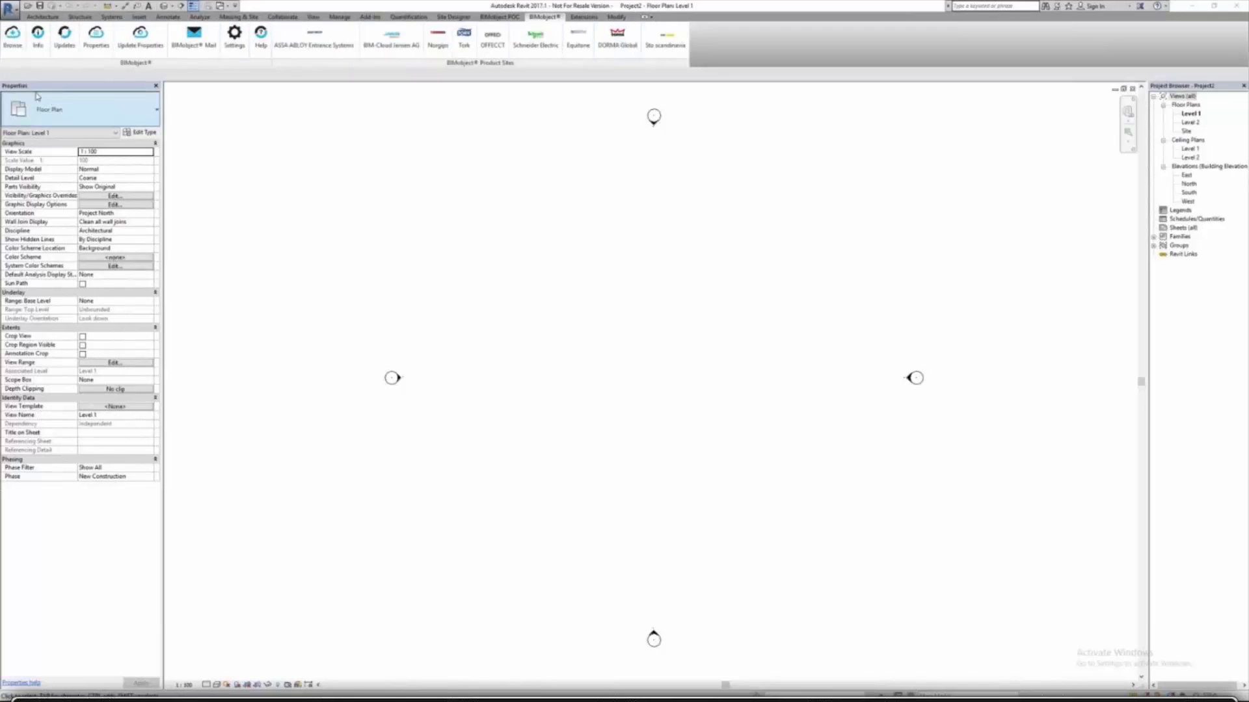
# Draw a single straight horizontal wall on Level 1 using the WA wall tool.
pyautogui.click(12, 40)
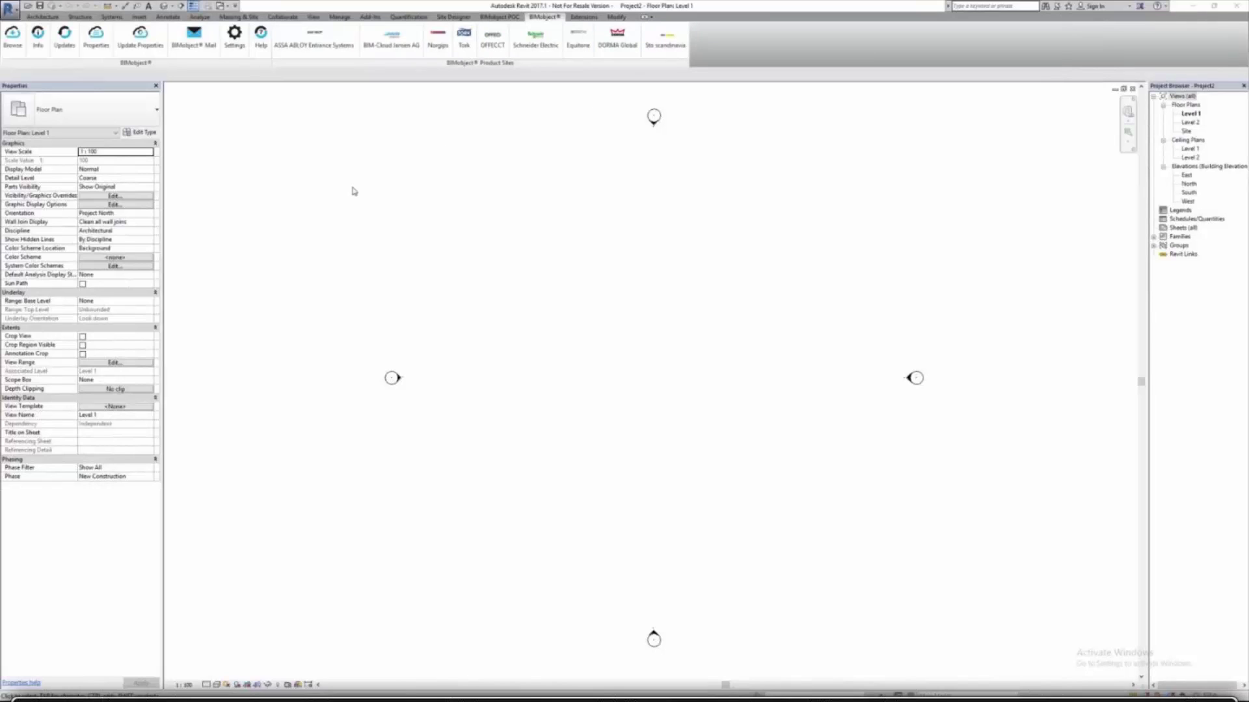
pyautogui.click(38, 16)
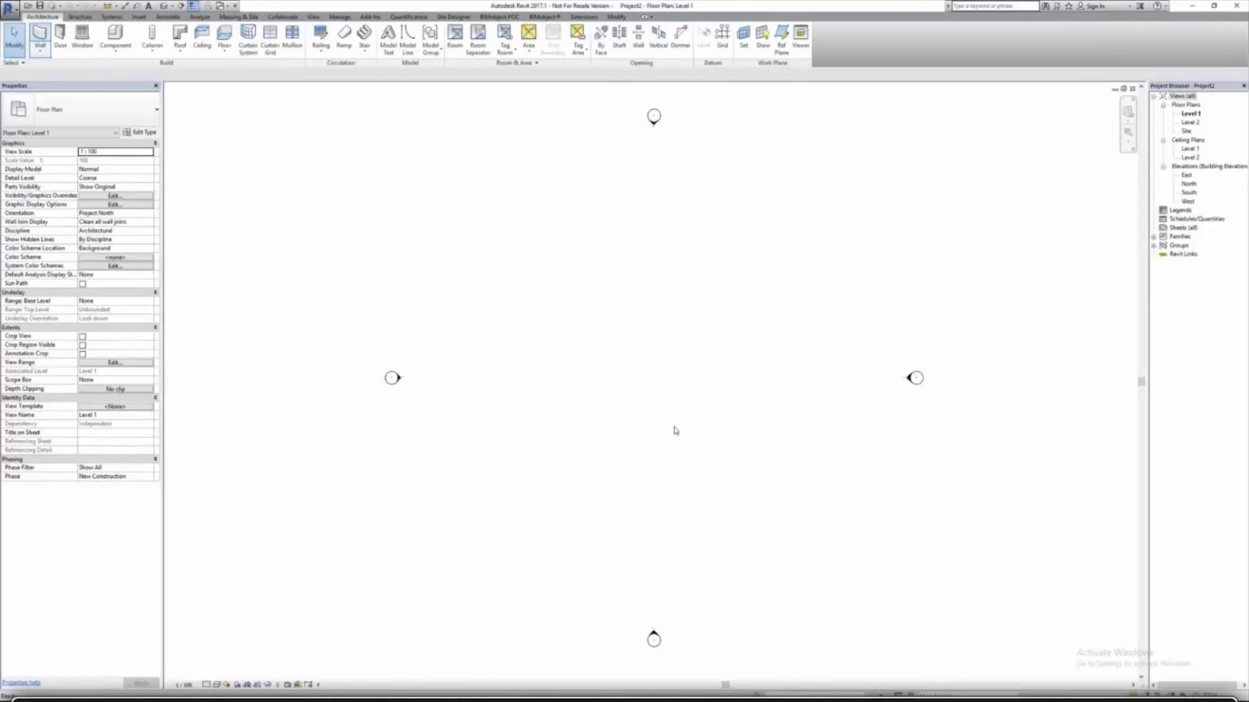
pyautogui.press('w')
pyautogui.press('a')
pyautogui.click(524, 368)
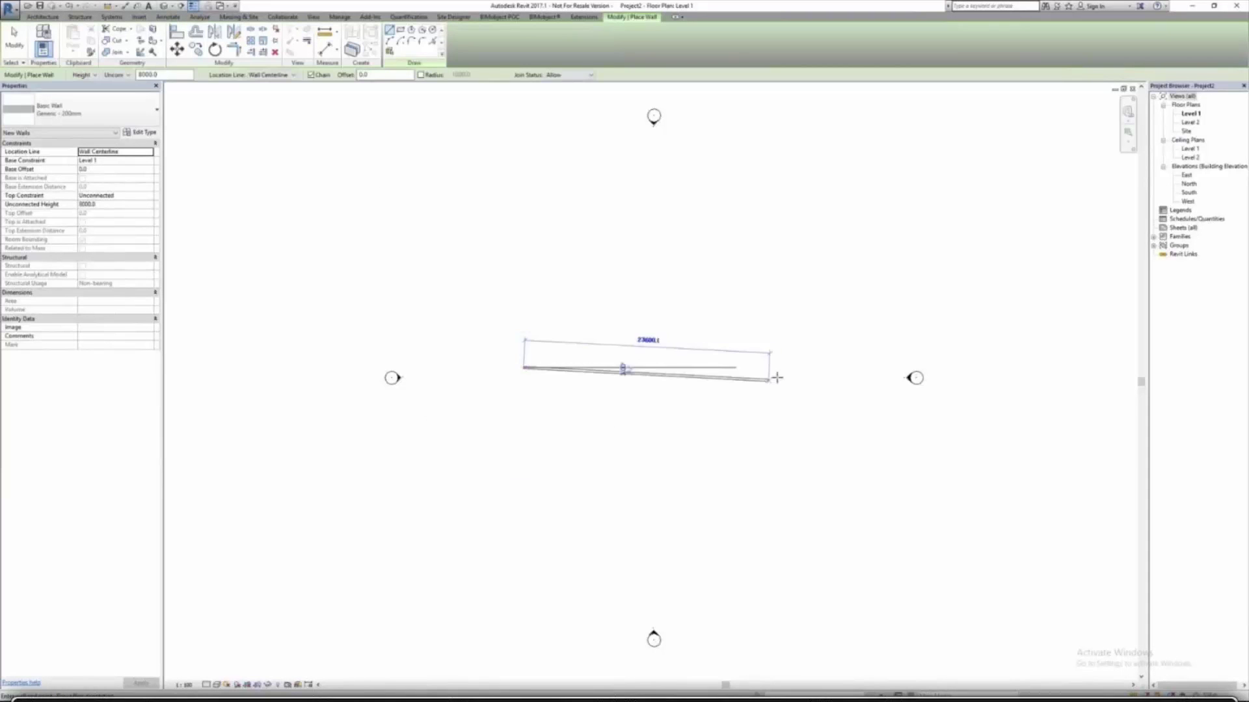
pyautogui.click(778, 368)
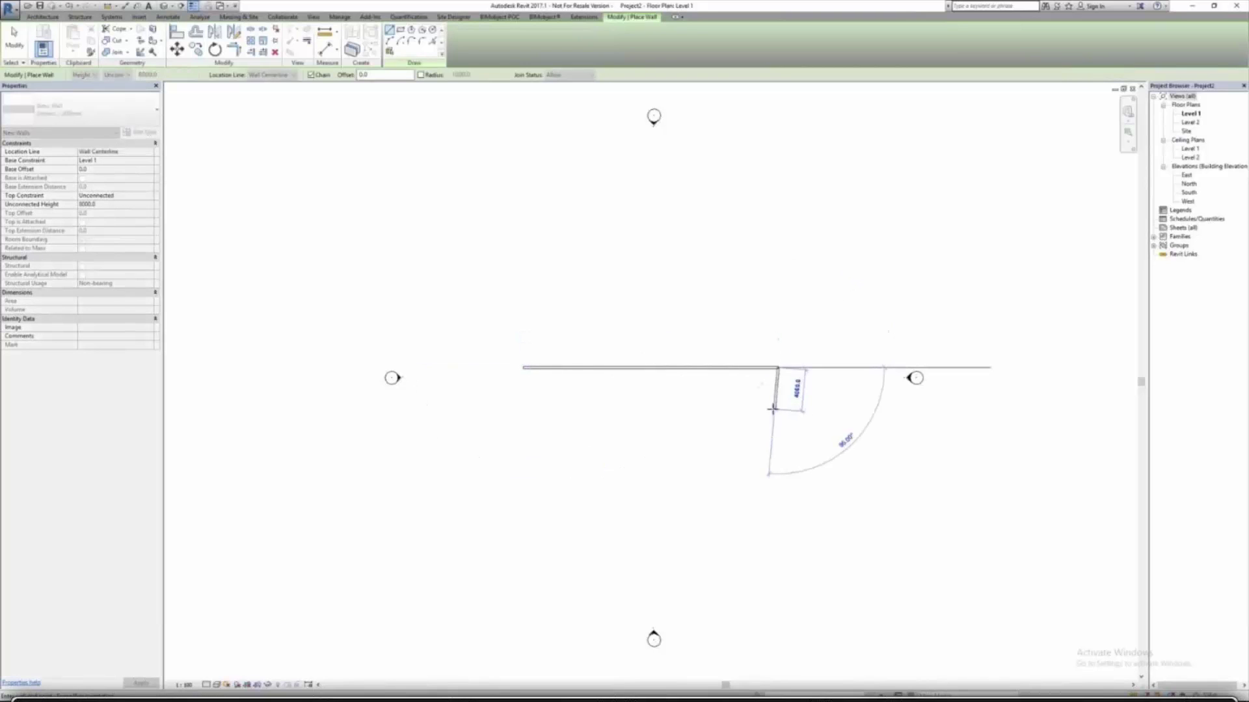
pyautogui.press('Escape')
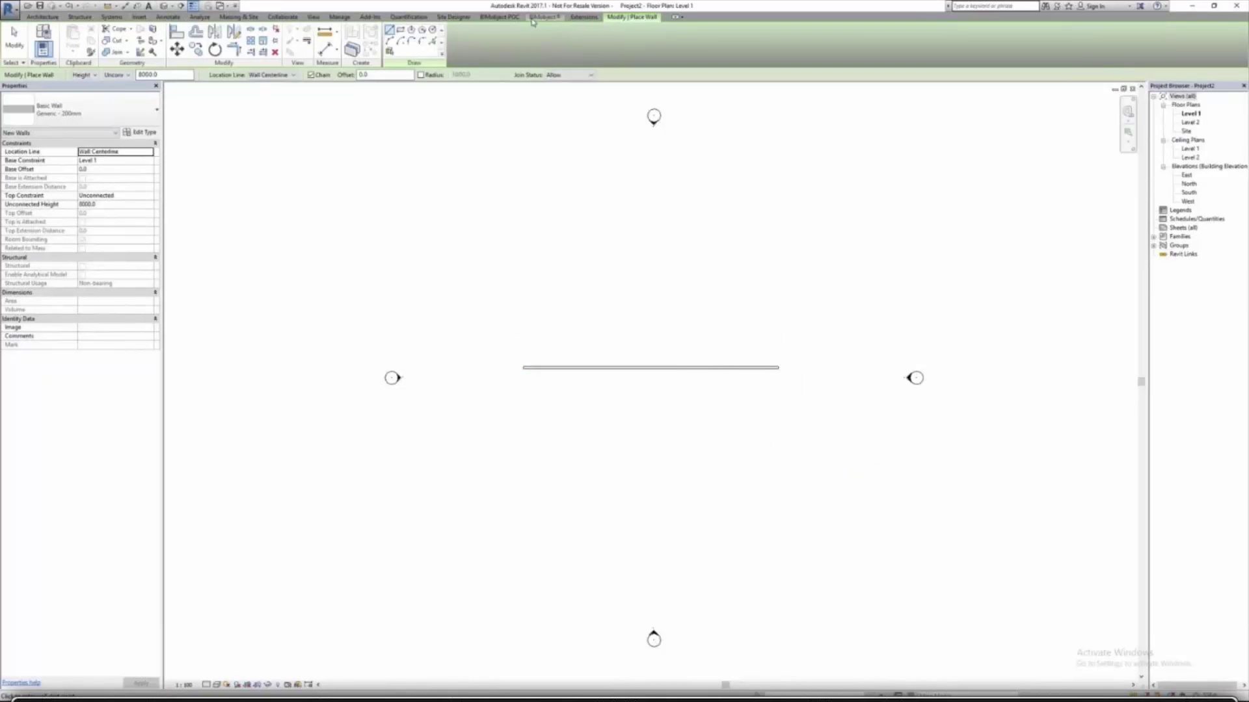
pyautogui.click(532, 21)
# Search the BIMobject catalogue for 'besam', filter to Besam-EMEA, and open the Slim swing door operator SW300.
pyautogui.click(17, 44)
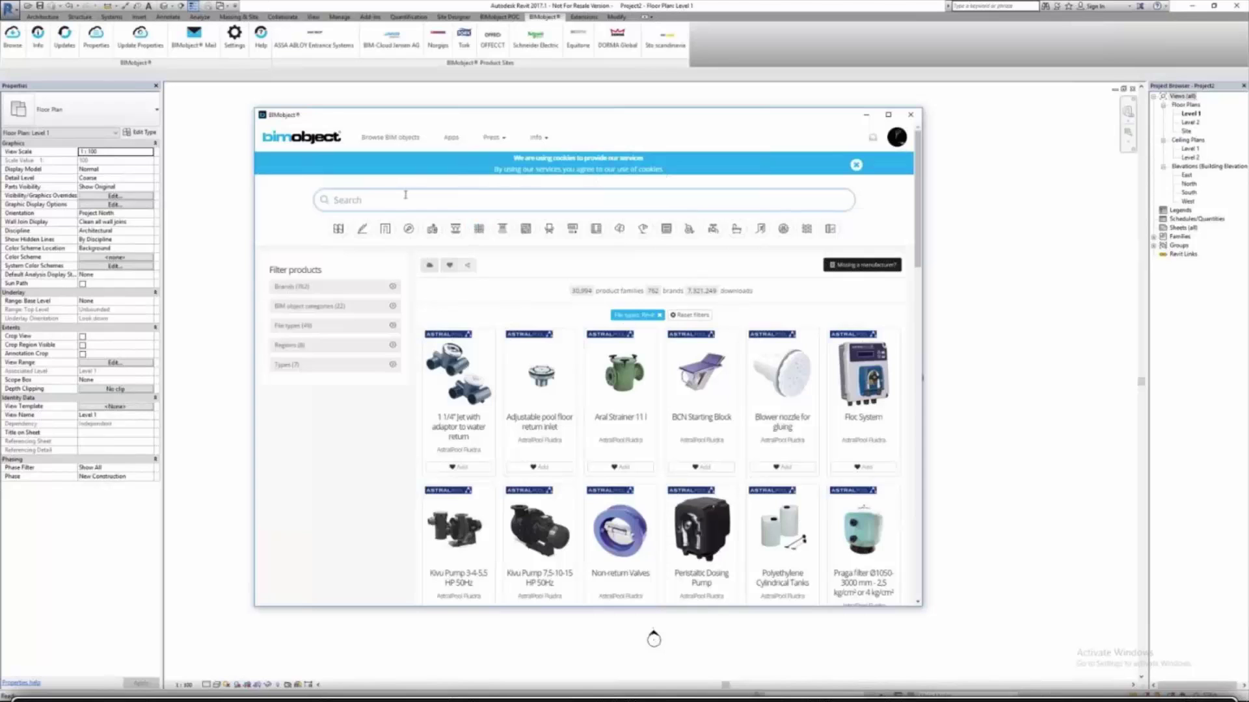
pyautogui.write('besam')
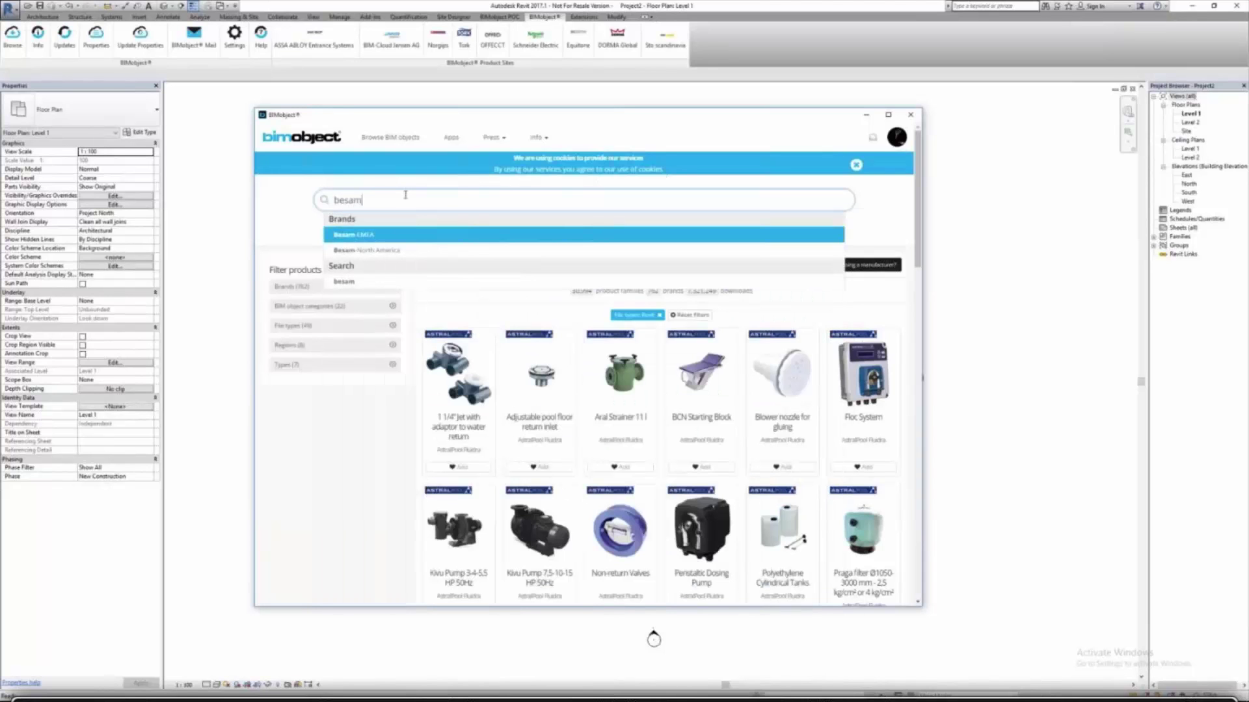
pyautogui.press('Return')
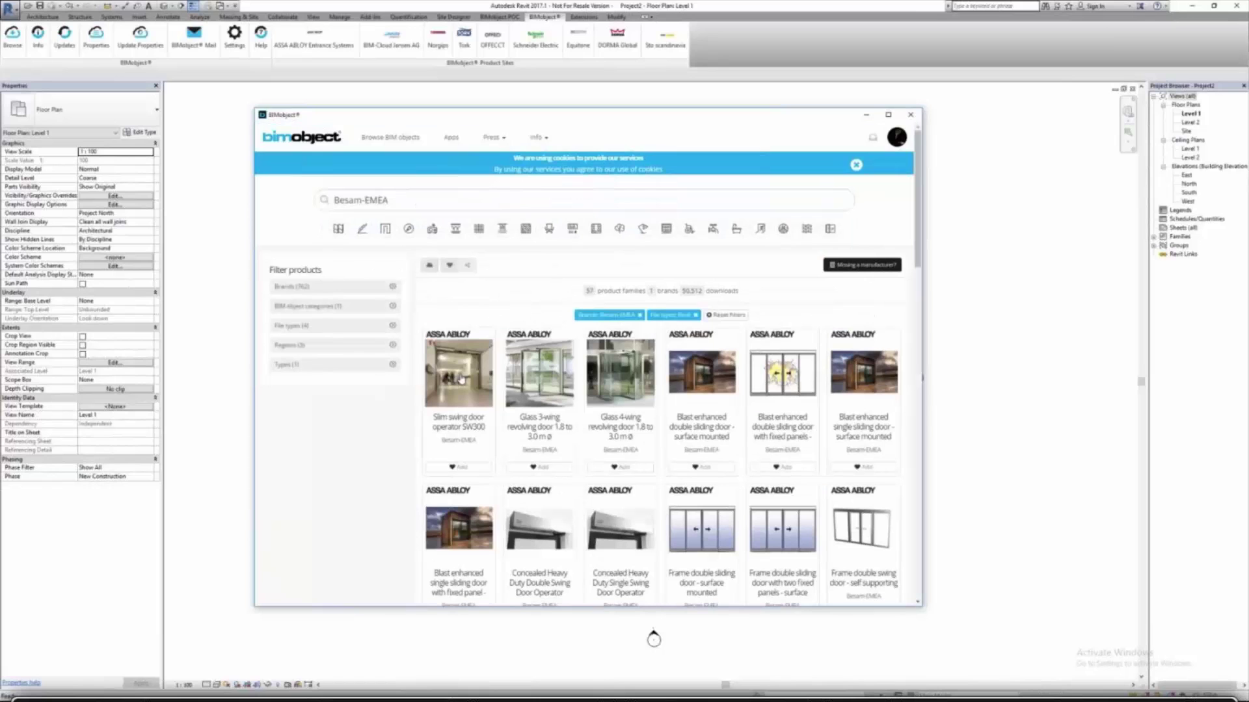
pyautogui.click(461, 379)
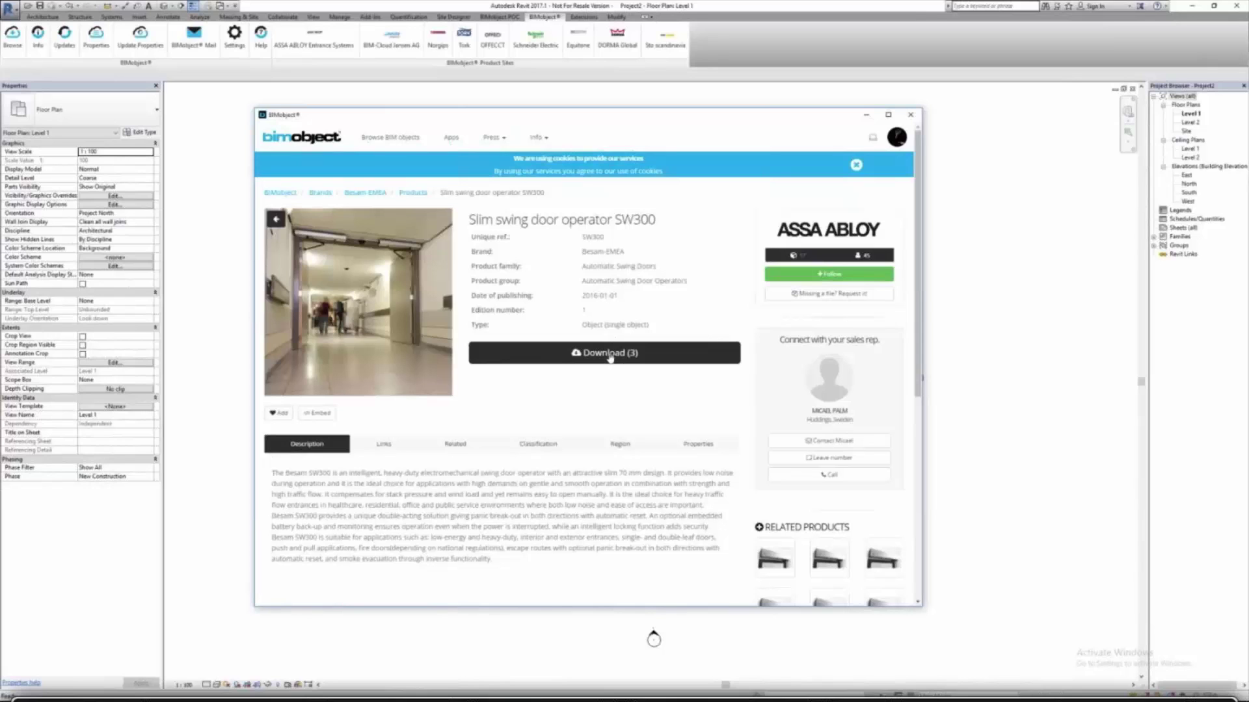
# Review the SW300's related, classification, region and COBie details, then list its three downloads.
pyautogui.click(455, 445)
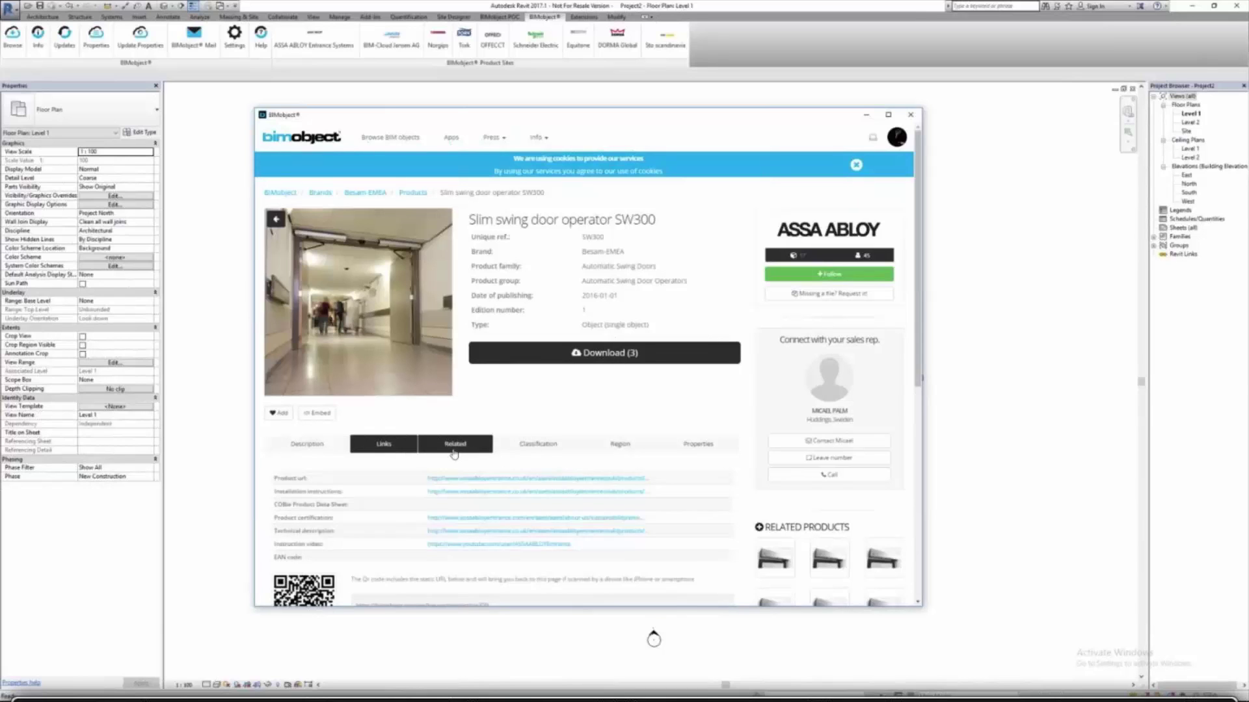
pyautogui.click(540, 448)
pyautogui.click(629, 453)
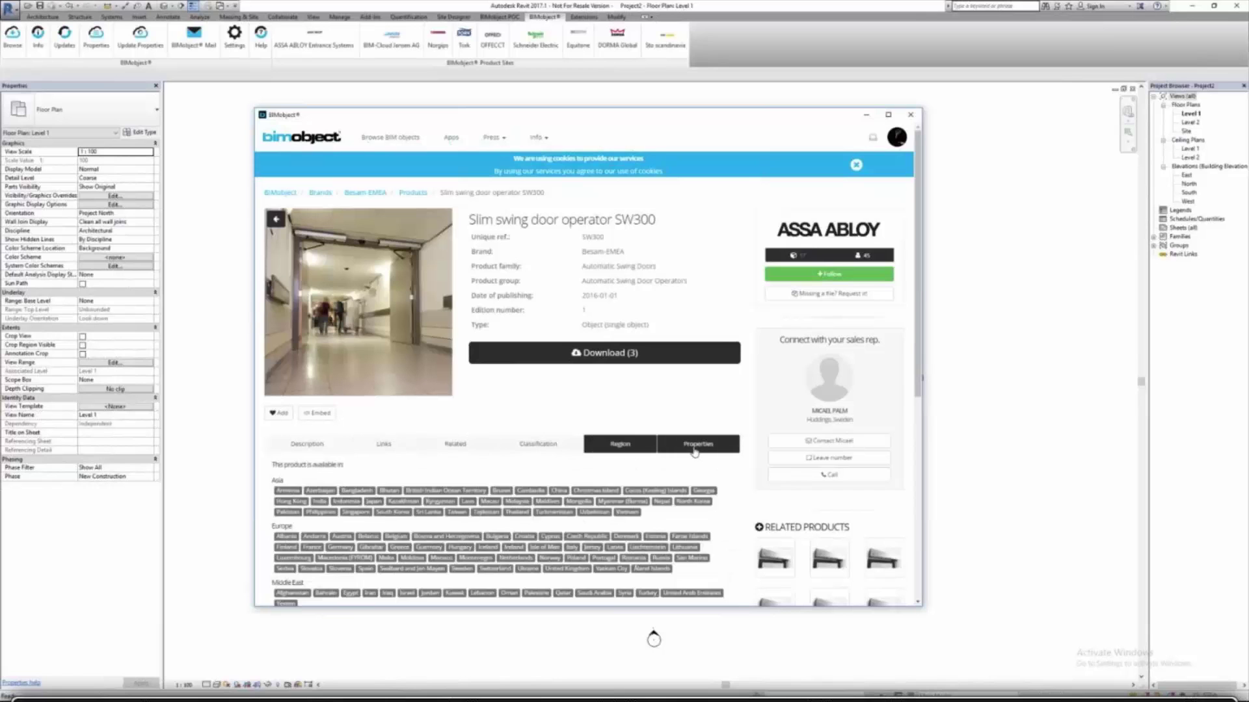
pyautogui.click(696, 449)
pyautogui.scroll(-5, 697, 450)
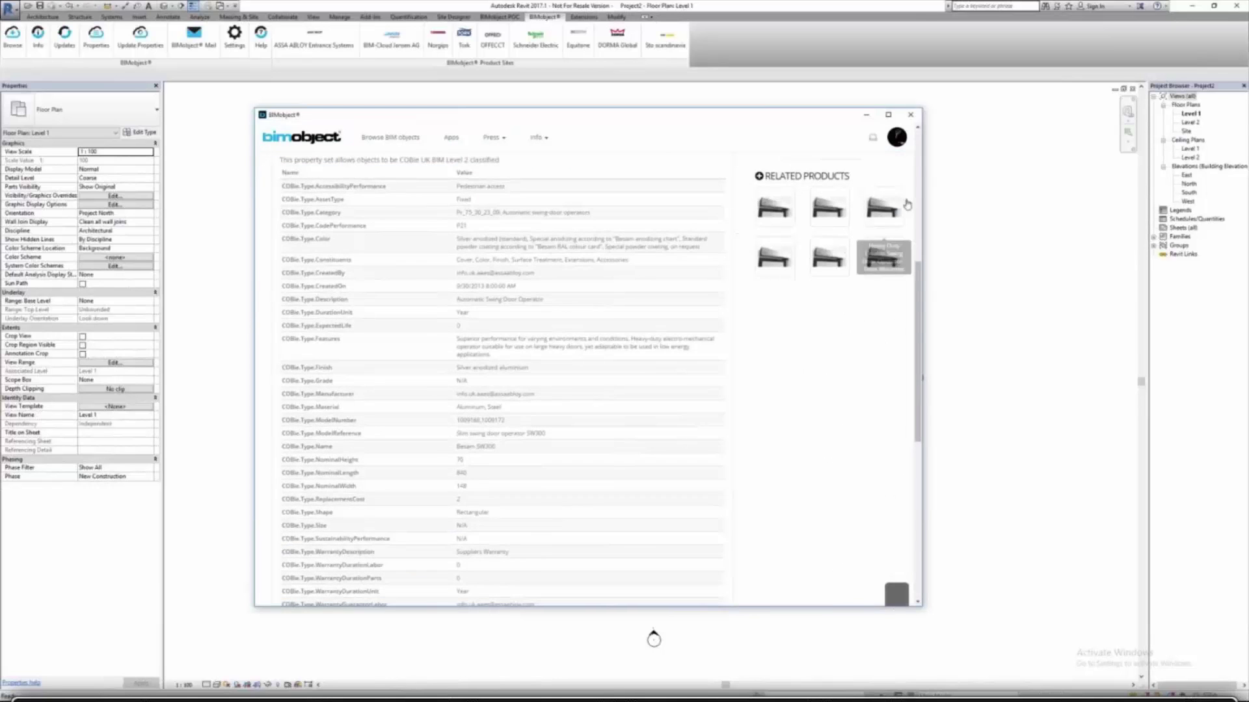
pyautogui.moveTo(917, 291); pyautogui.dragTo(916, 144)
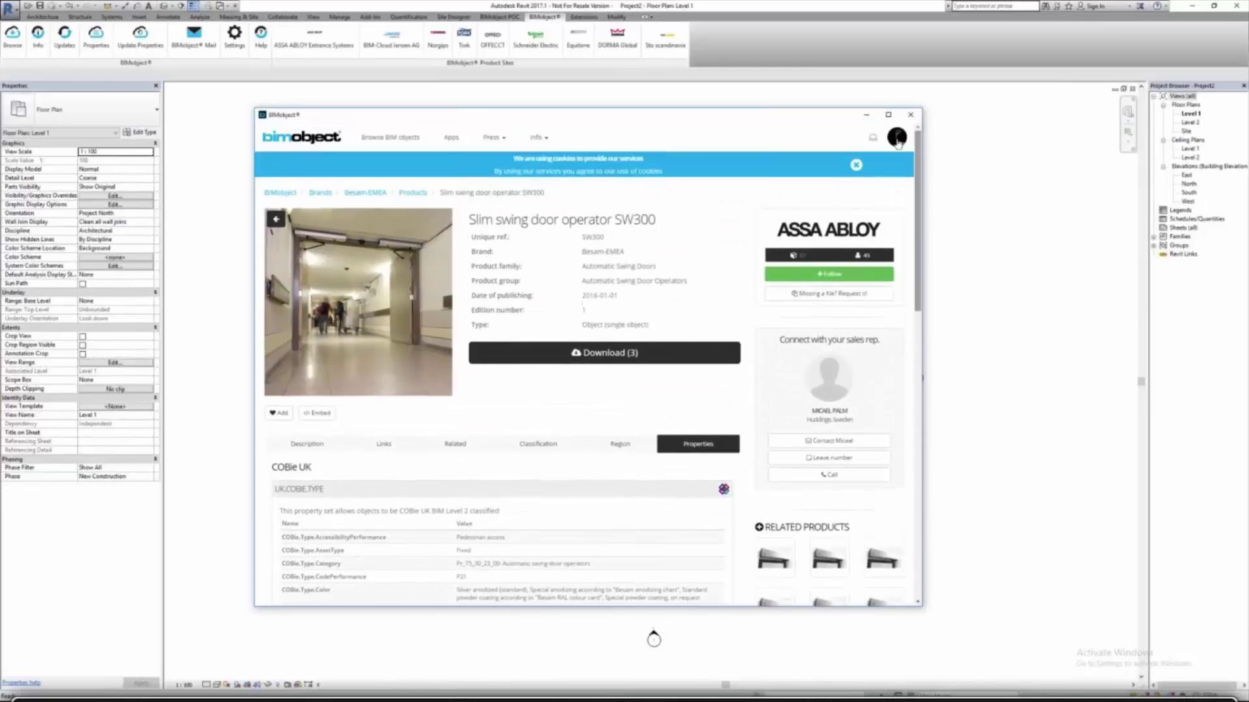
pyautogui.click(628, 355)
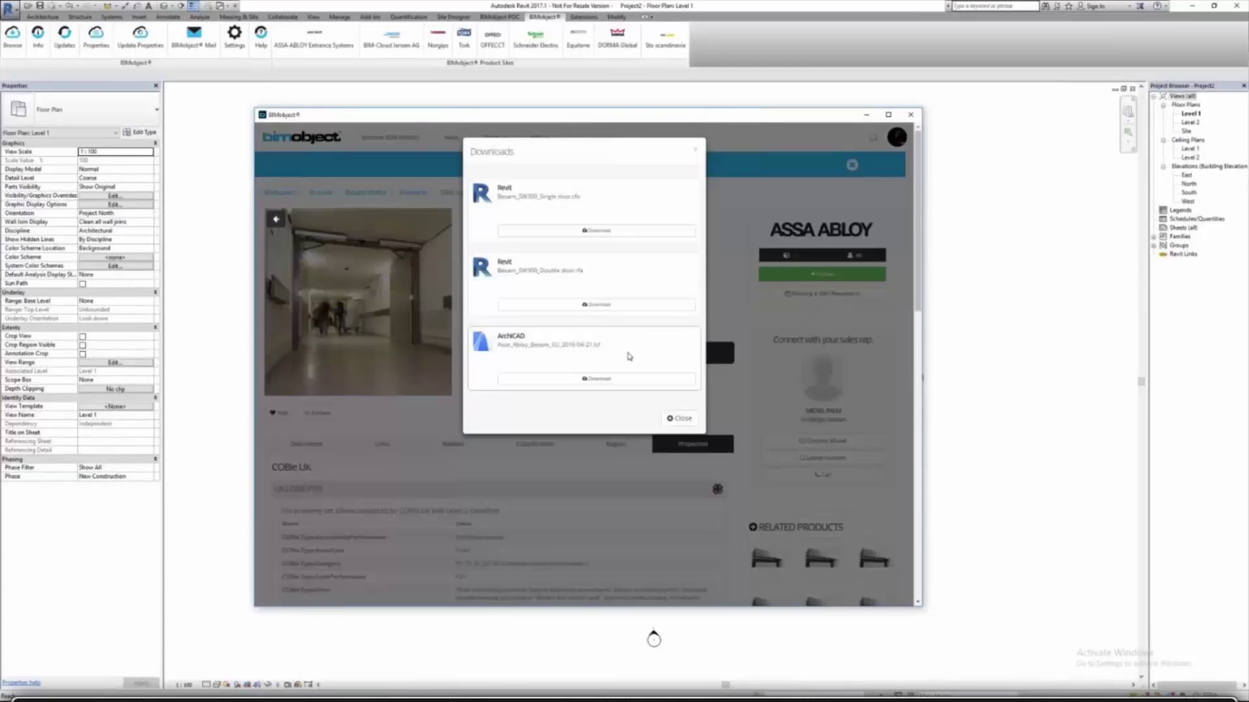
# Download the single-door SW300 Revit family and place it on the Level 1 wall.
pyautogui.click(547, 228)
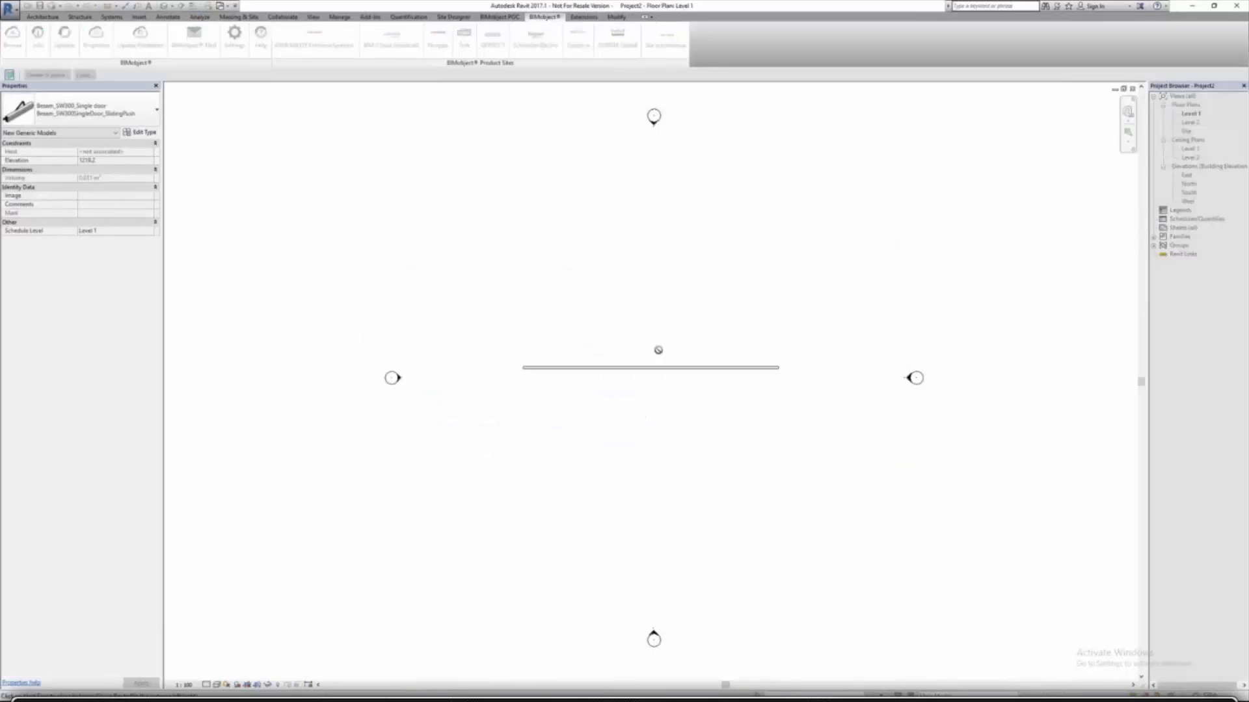
pyautogui.click(640, 366)
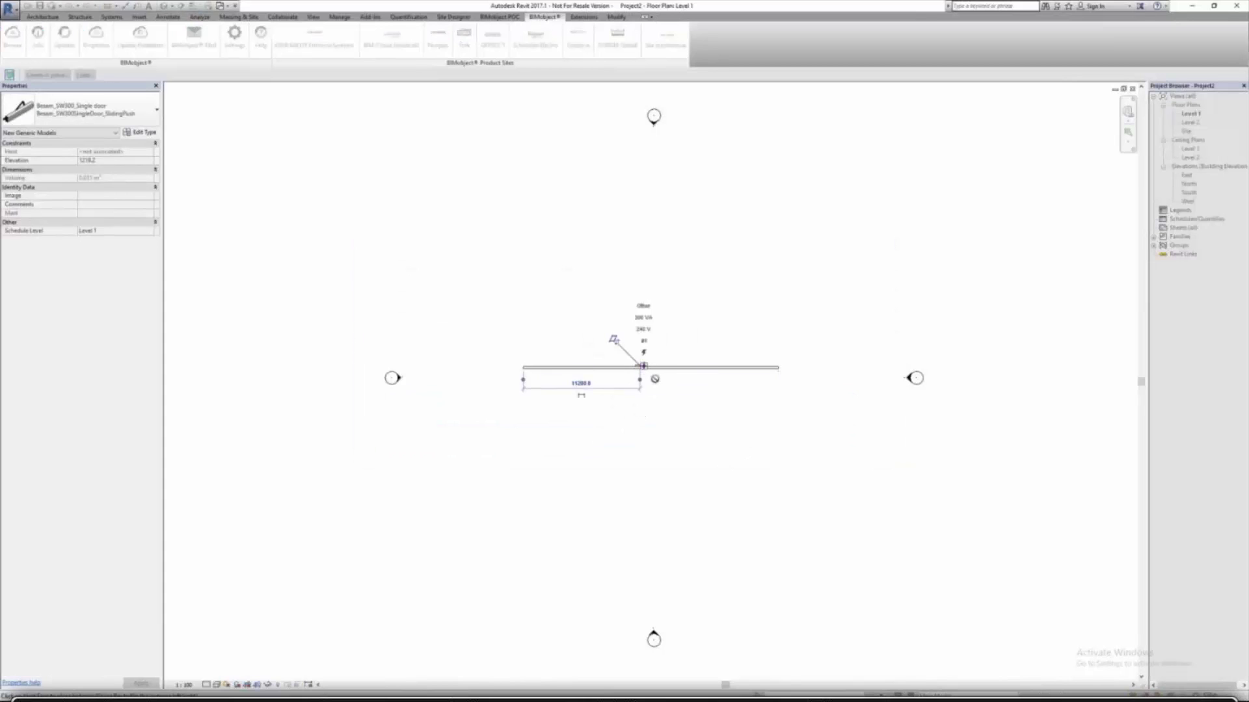
pyautogui.press('Escape')
pyautogui.press('Escape')
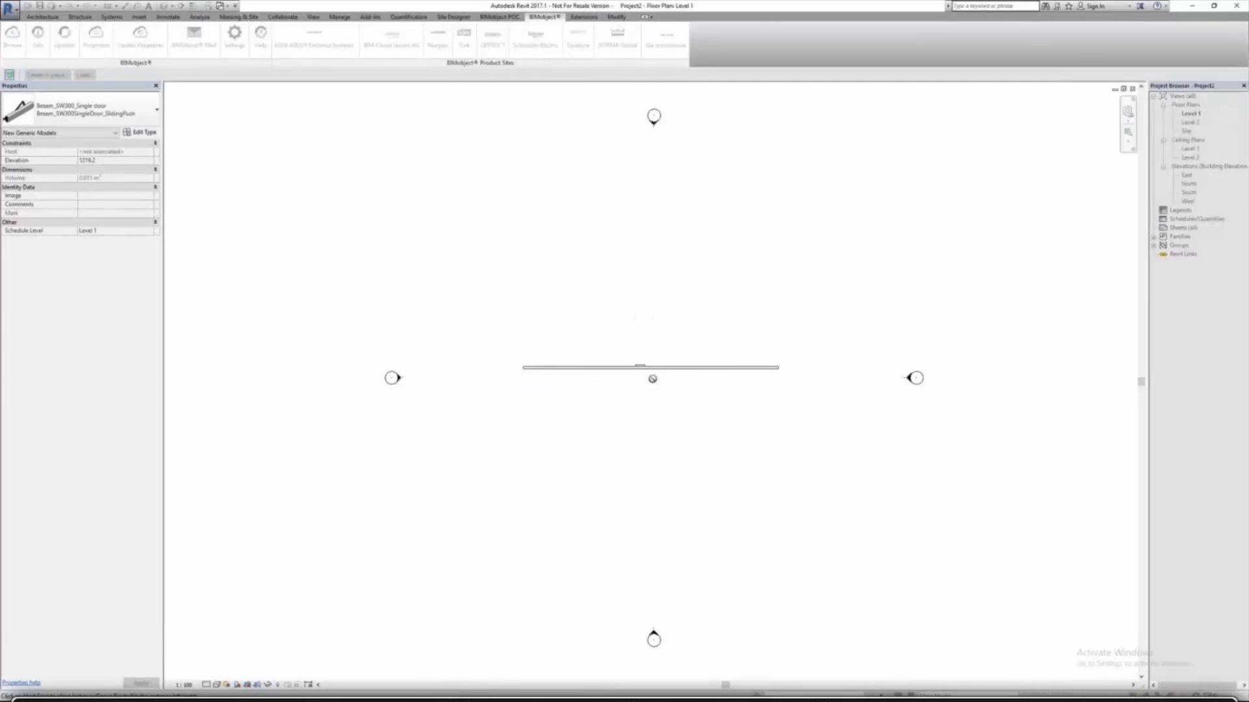
pyautogui.scroll(1, 648, 371)
pyautogui.scroll(5, 644, 368)
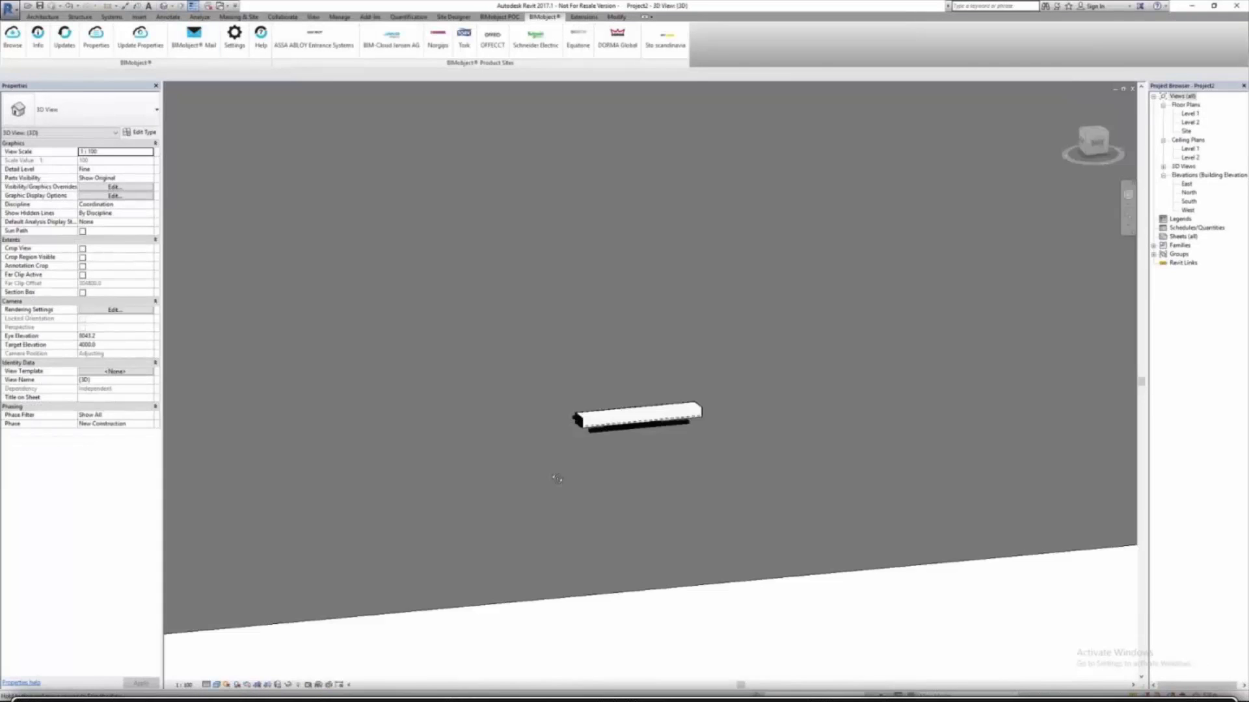
# Switch to the default 3D view and select the SW300 door operator model.
pyautogui.click(164, 5)
pyautogui.keyDown('shift'); pyautogui.moveTo(620, 463); pyautogui.dragTo(629, 383, button='middle'); pyautogui.keyUp('shift')
pyautogui.scroll(3, 621, 449)
pyautogui.click(630, 384)
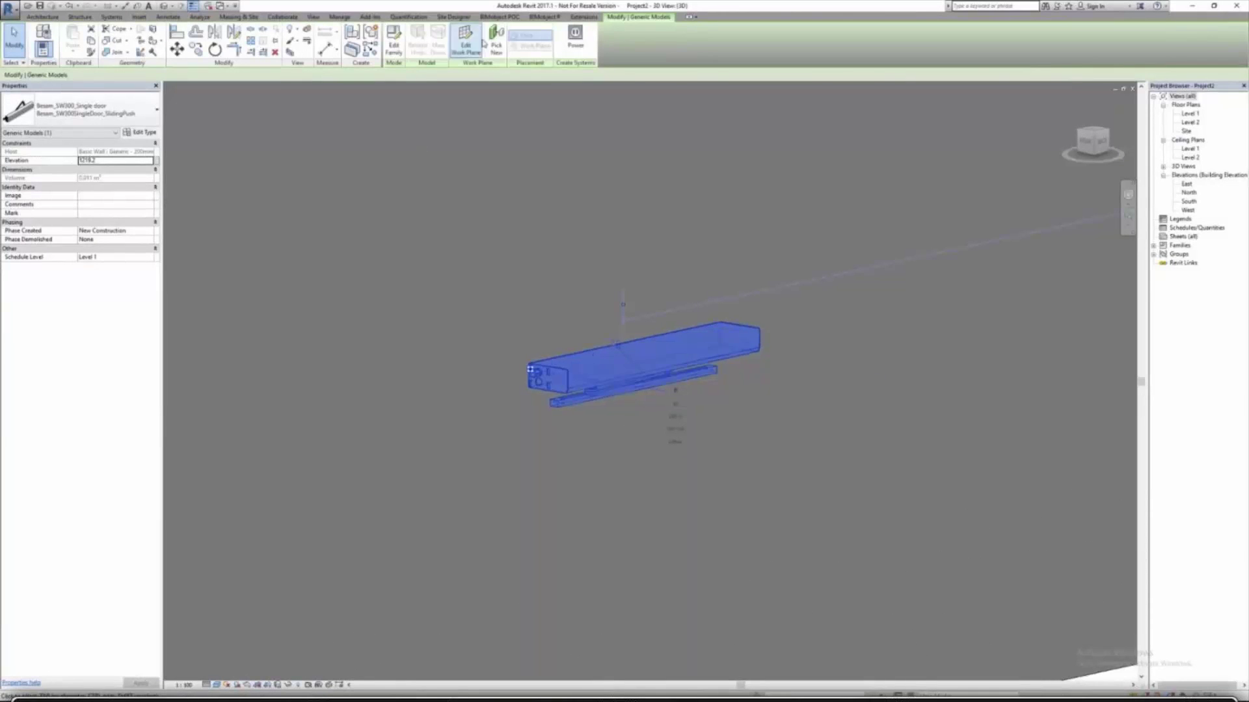
# View the door operator's BIMobject product info page, then close it.
pyautogui.click(553, 20)
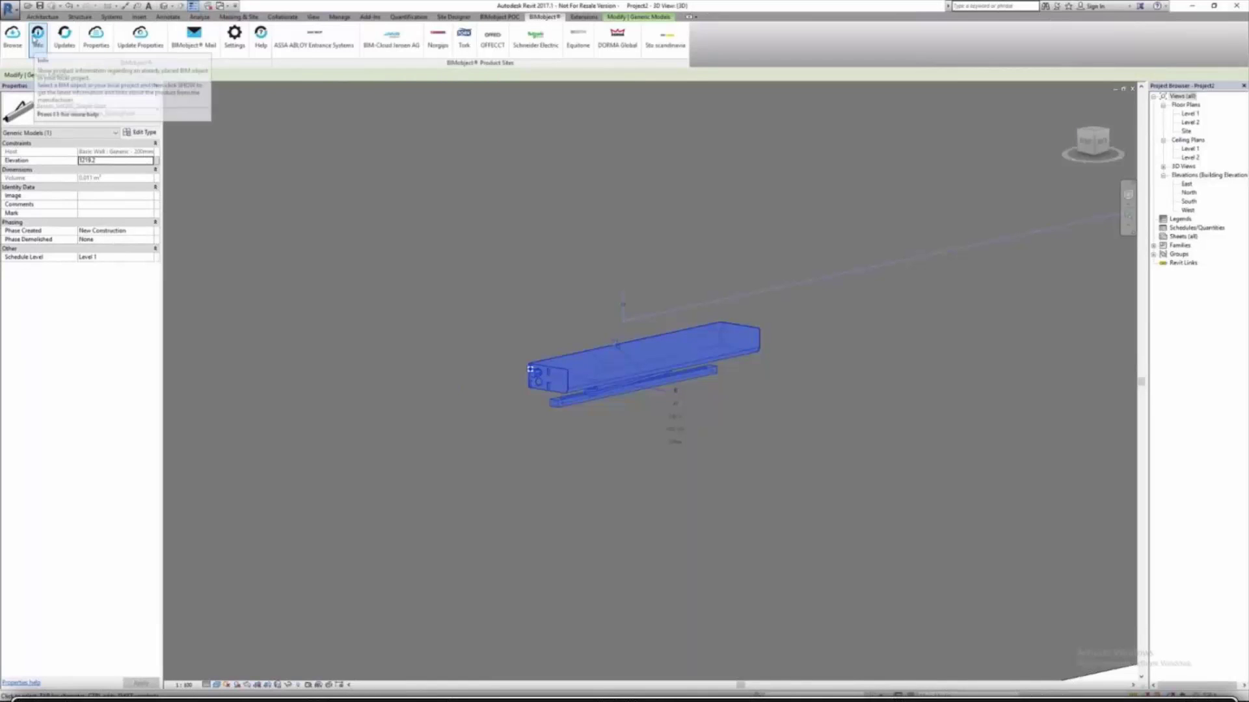
pyautogui.click(37, 39)
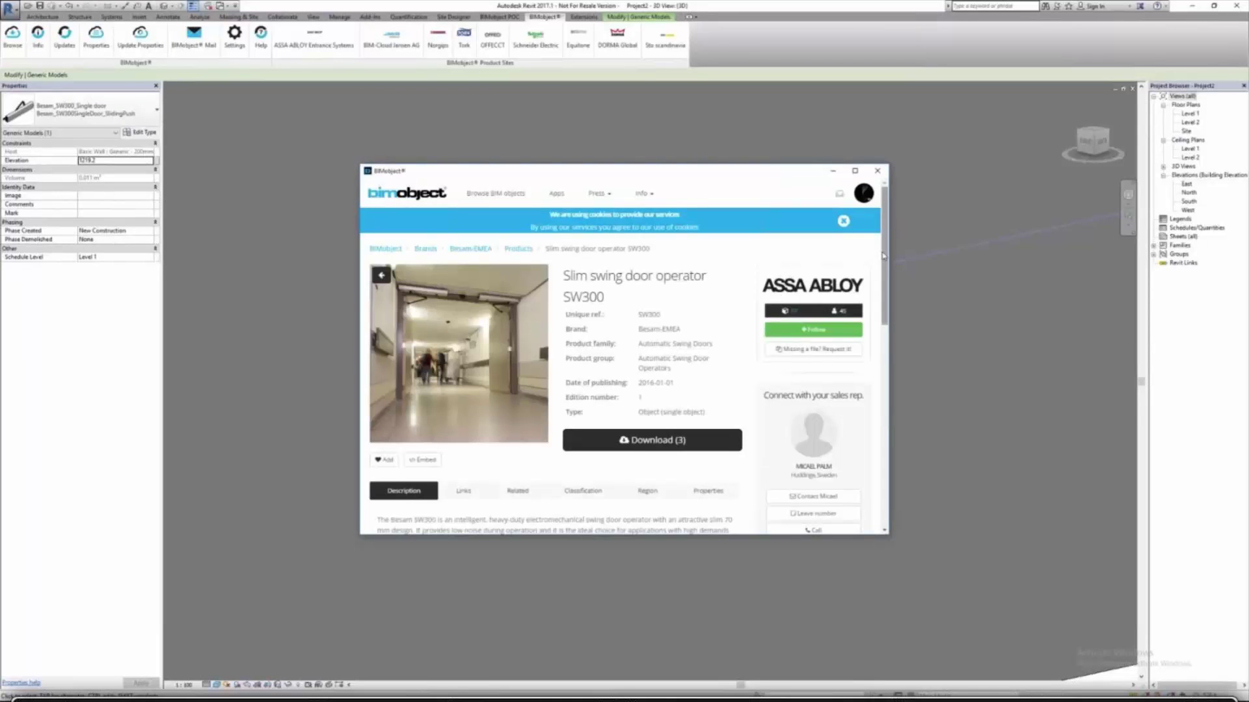
pyautogui.moveTo(883, 258)
pyautogui.mouseDown()
pyautogui.moveTo(875, 337)
pyautogui.moveTo(878, 249)
pyautogui.mouseUp()
pyautogui.click(877, 171)
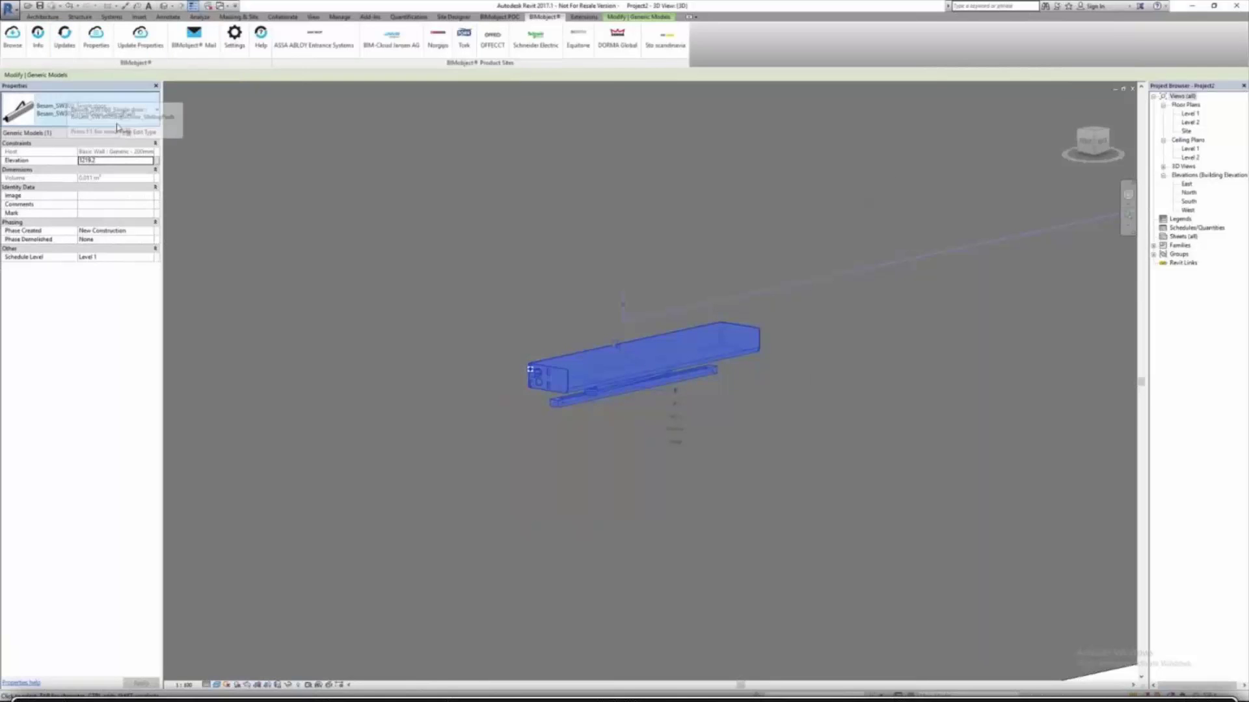
pyautogui.click(140, 132)
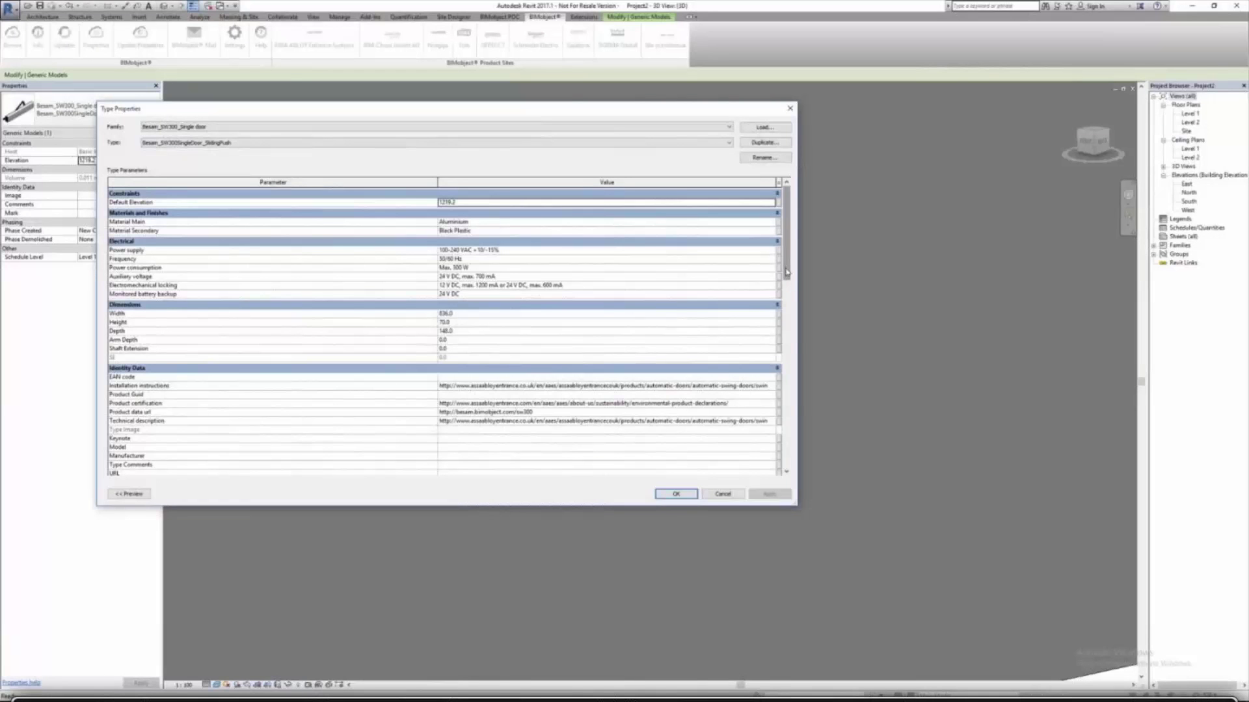
pyautogui.moveTo(787, 273); pyautogui.dragTo(819, 470)
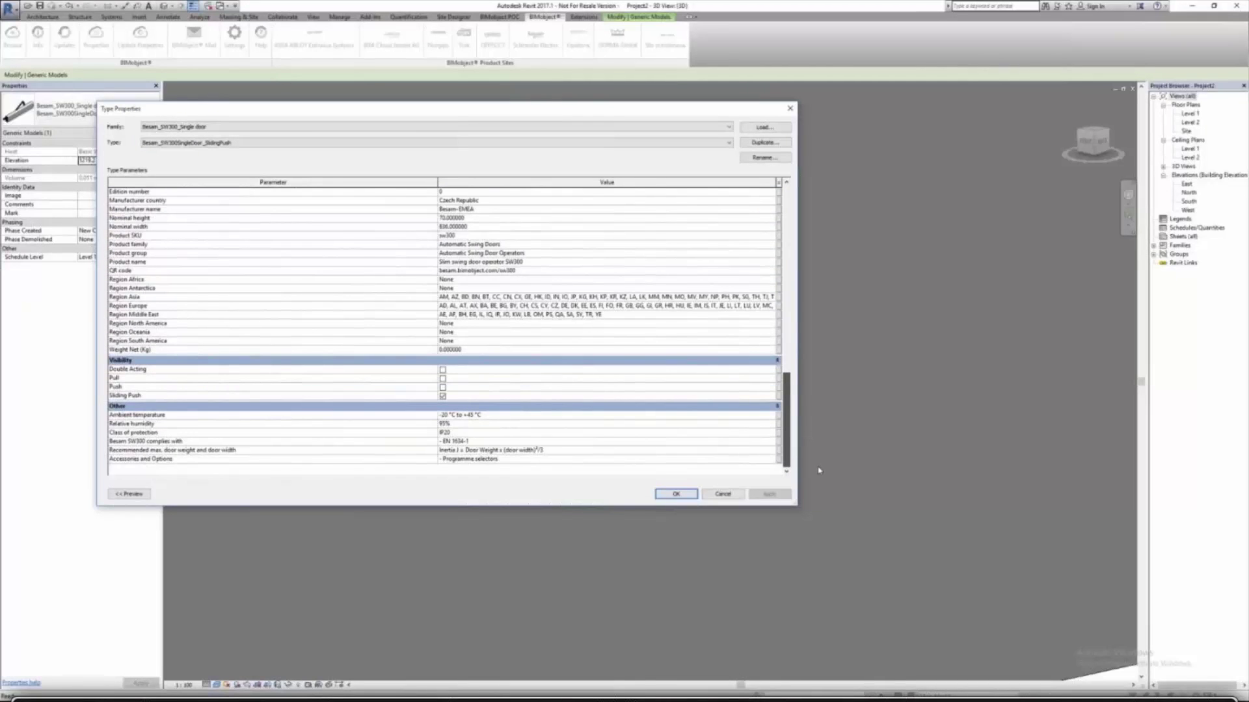
pyautogui.moveTo(818, 462); pyautogui.dragTo(813, 440)
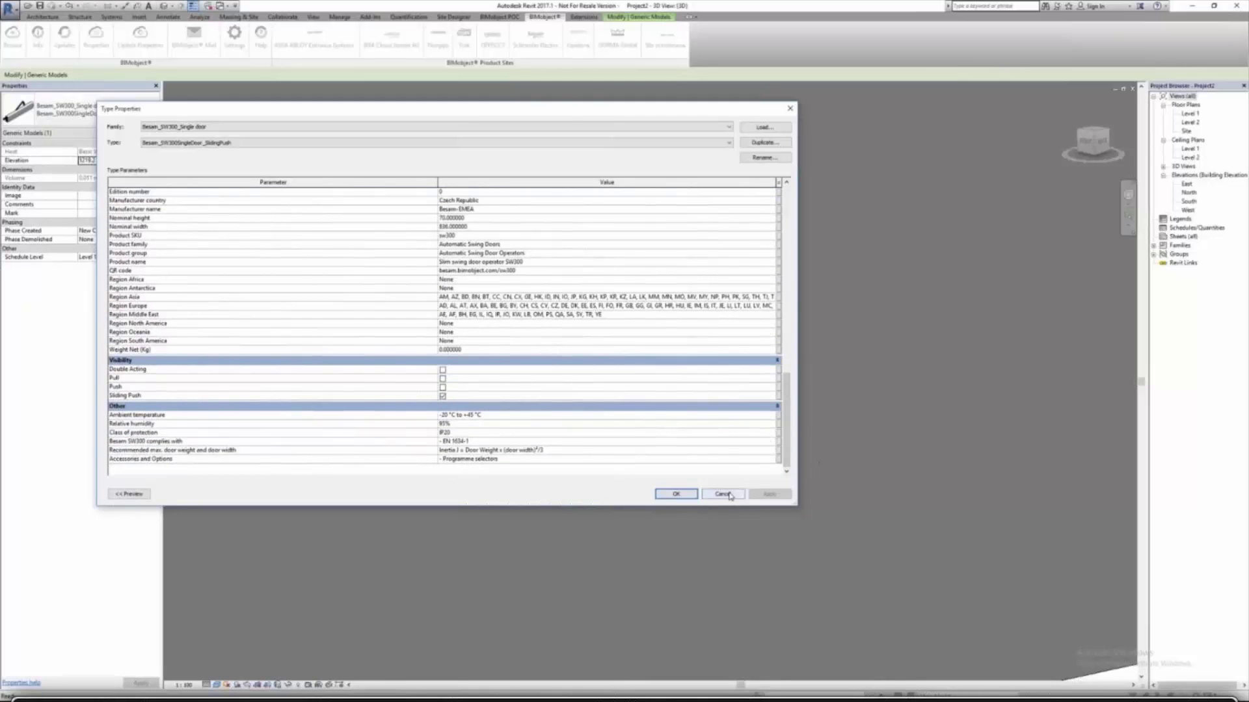
pyautogui.click(677, 494)
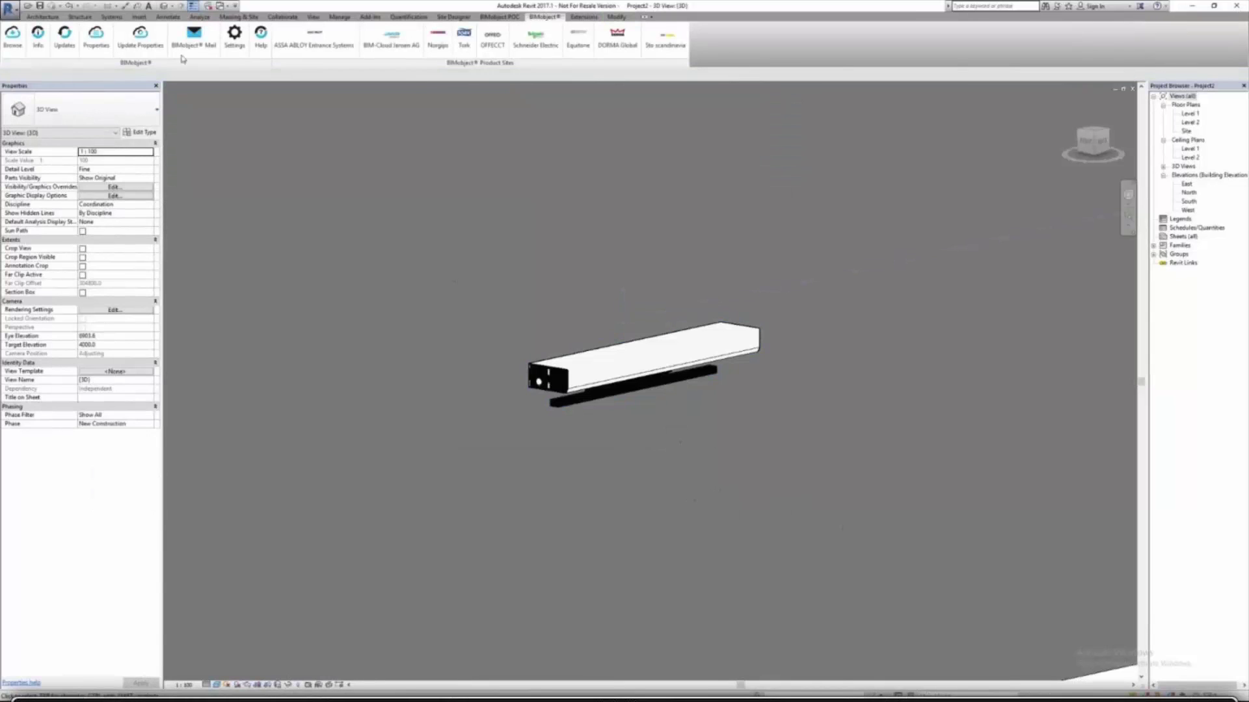
# Apply the available BIMobject update to the placed SW300 door operator and close the results.
pyautogui.click(63, 39)
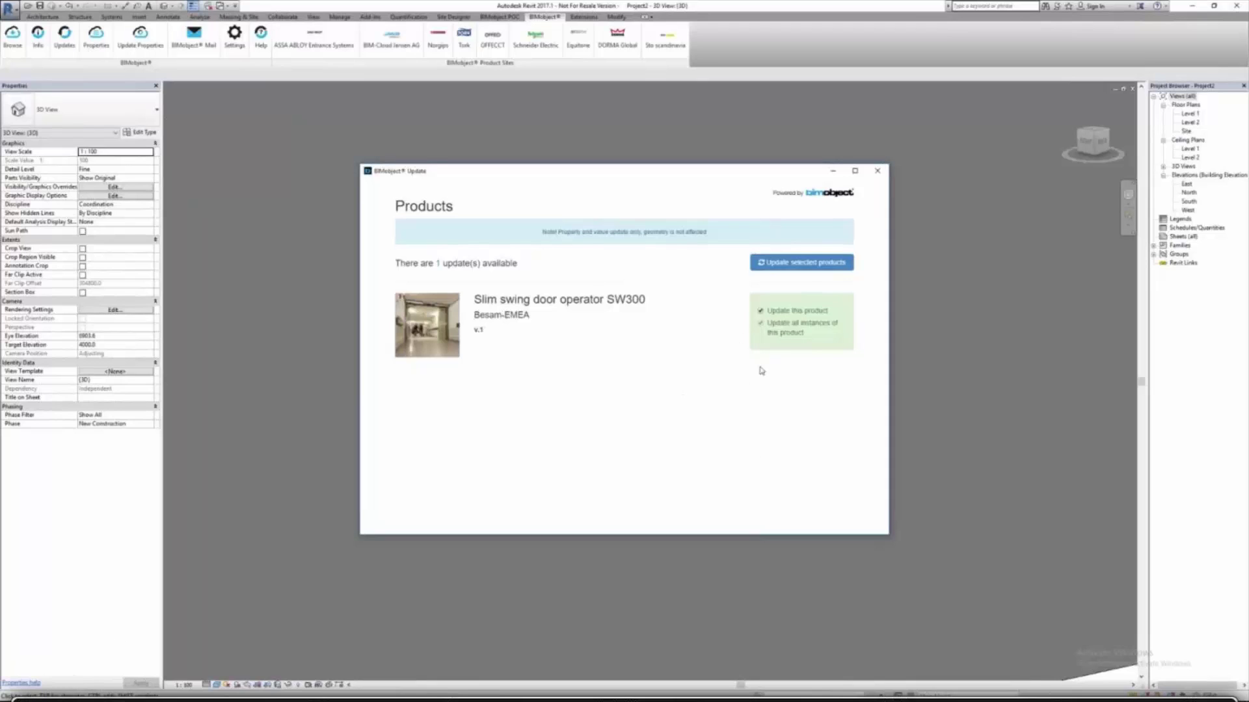
pyautogui.click(782, 262)
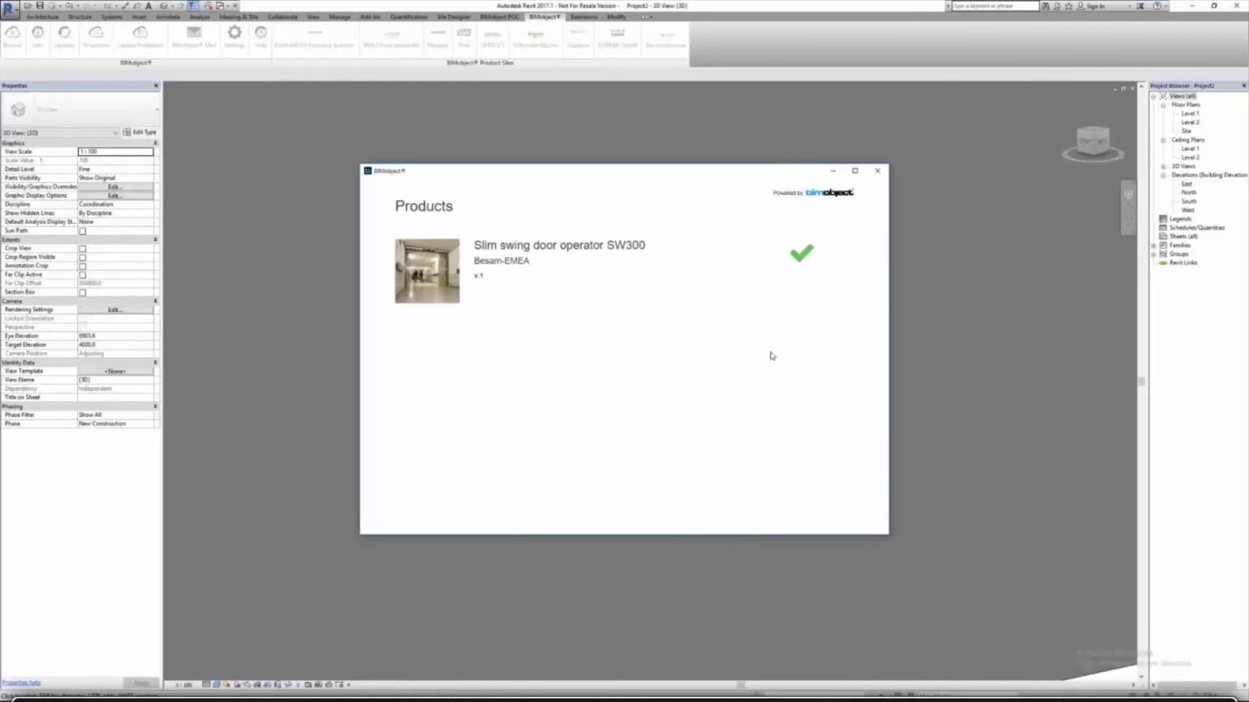
pyautogui.click(877, 171)
# Select the SW300 door operator and review its type properties without changing anything.
pyautogui.click(589, 394)
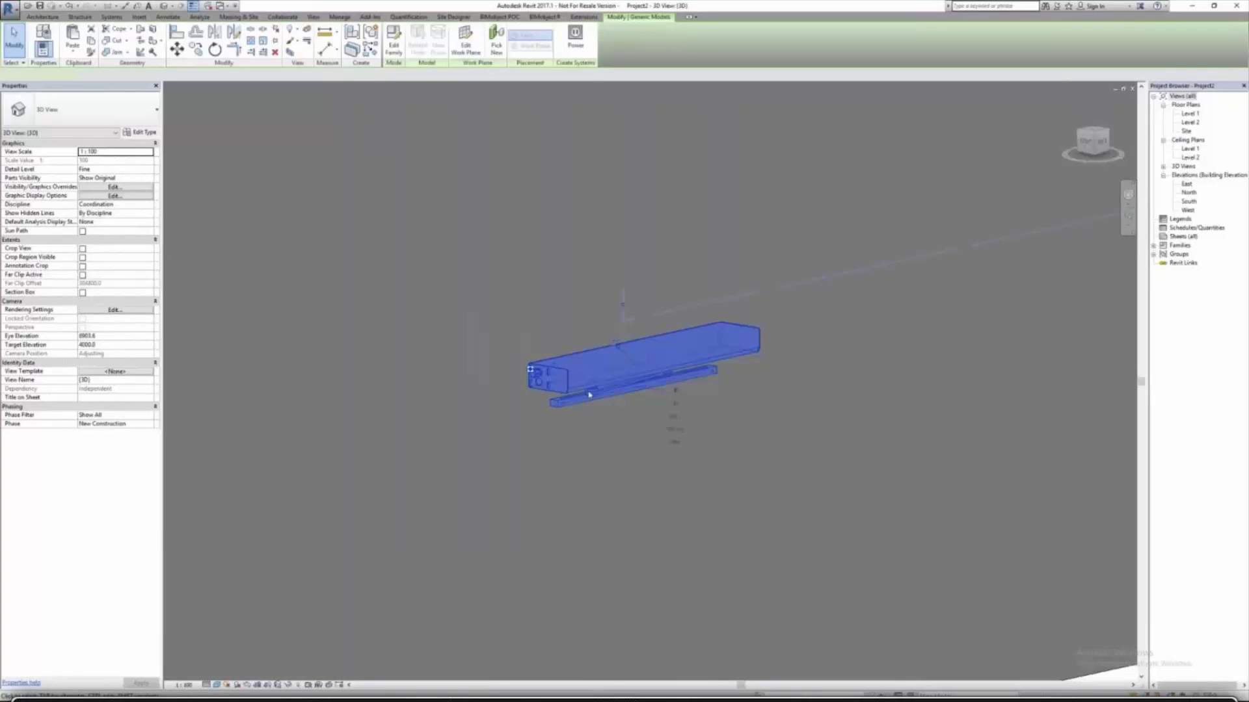
pyautogui.click(141, 132)
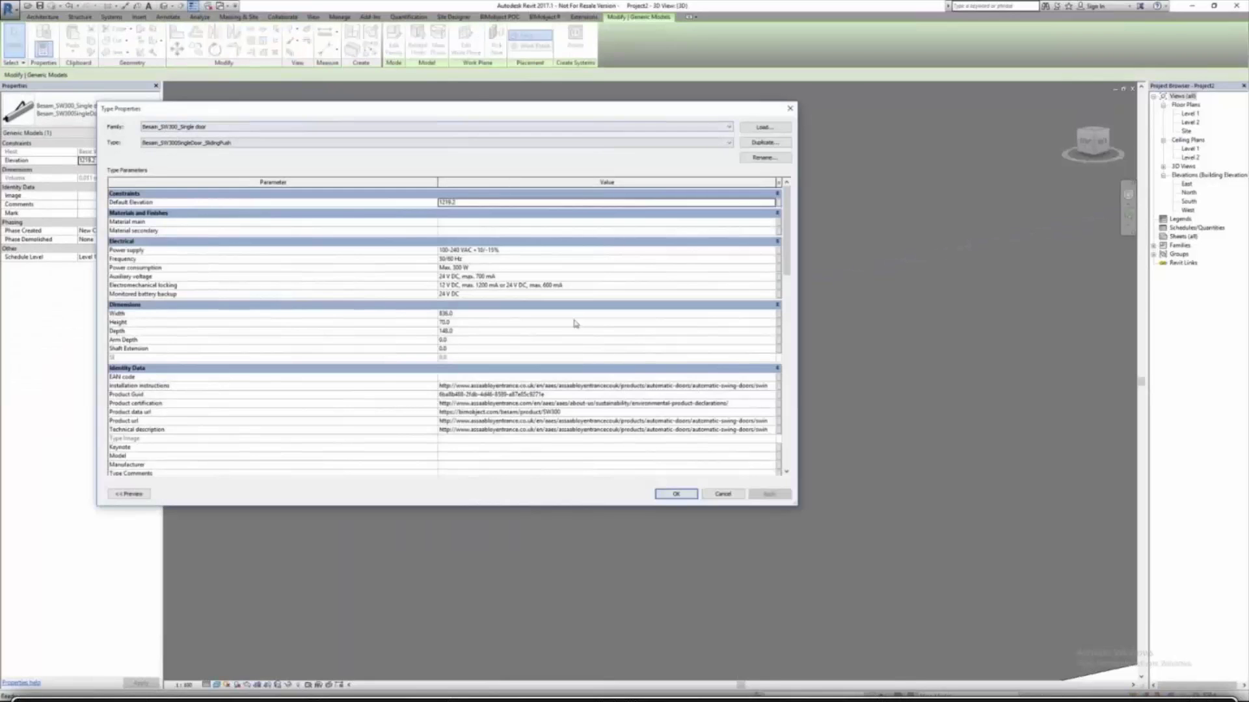
pyautogui.scroll(-5, 532, 380)
pyautogui.scroll(5, 647, 297)
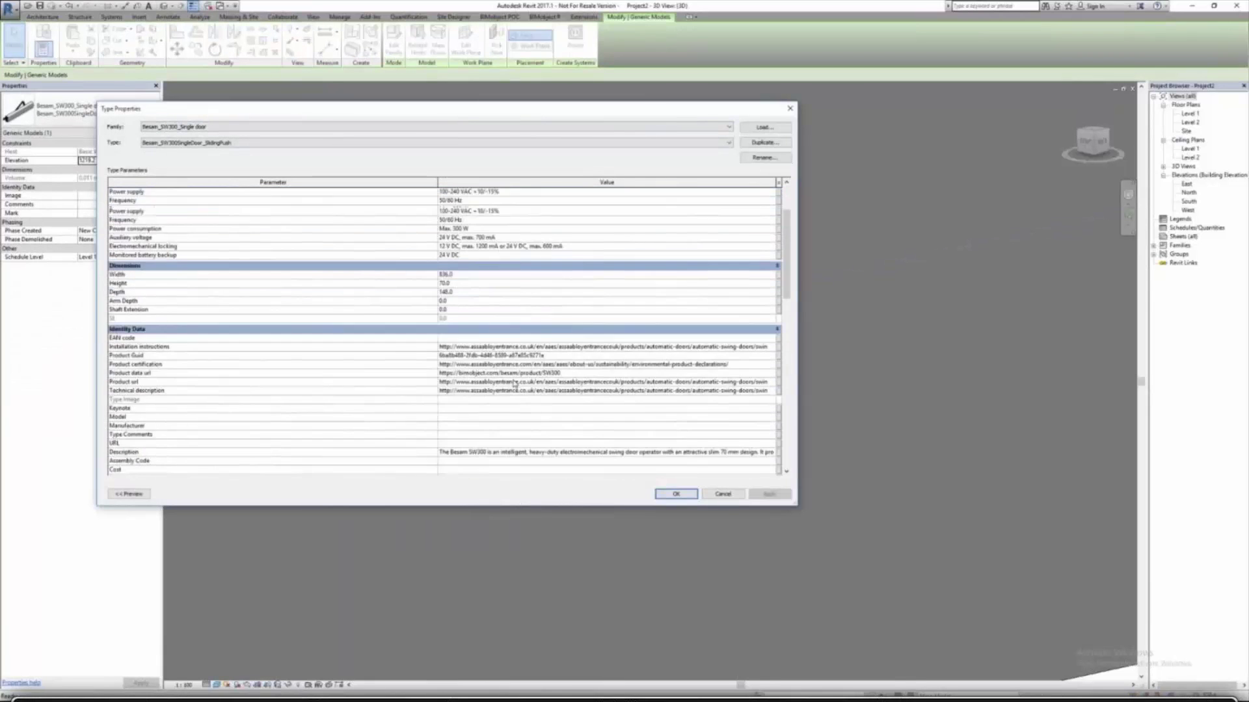
pyautogui.click(789, 108)
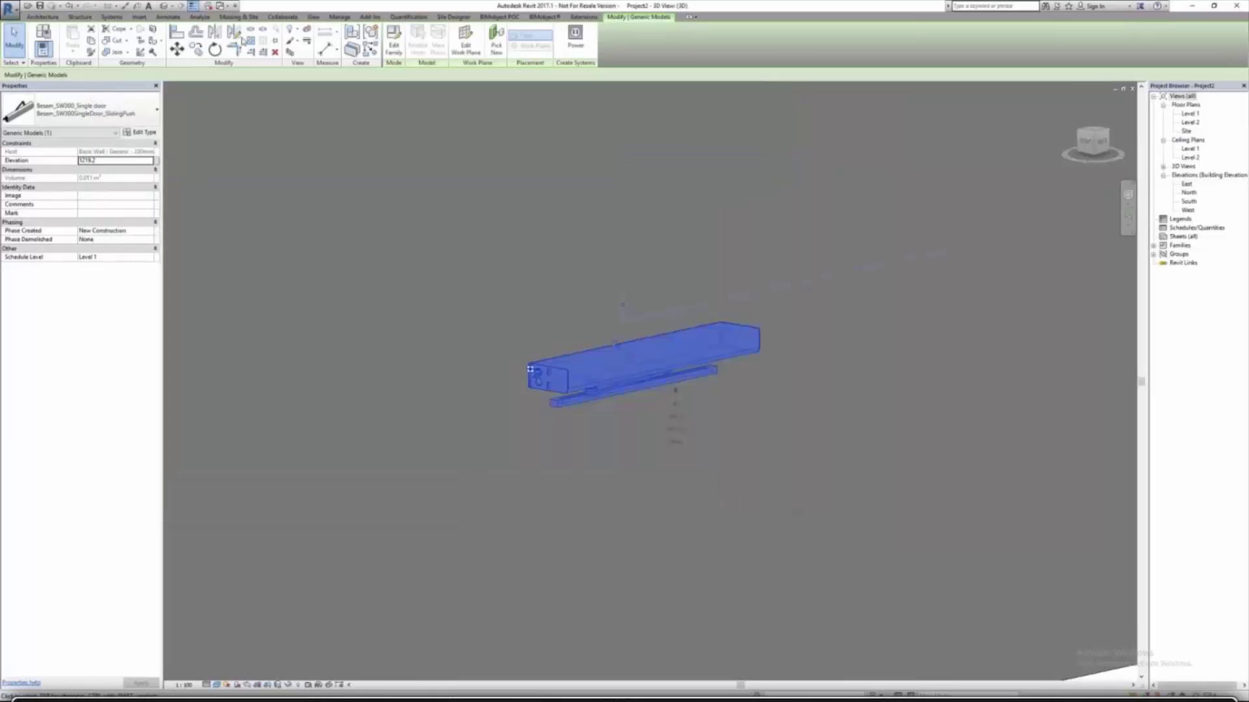
# Show the BIMobject product info page for the SW300 and scroll through it.
pyautogui.click(540, 17)
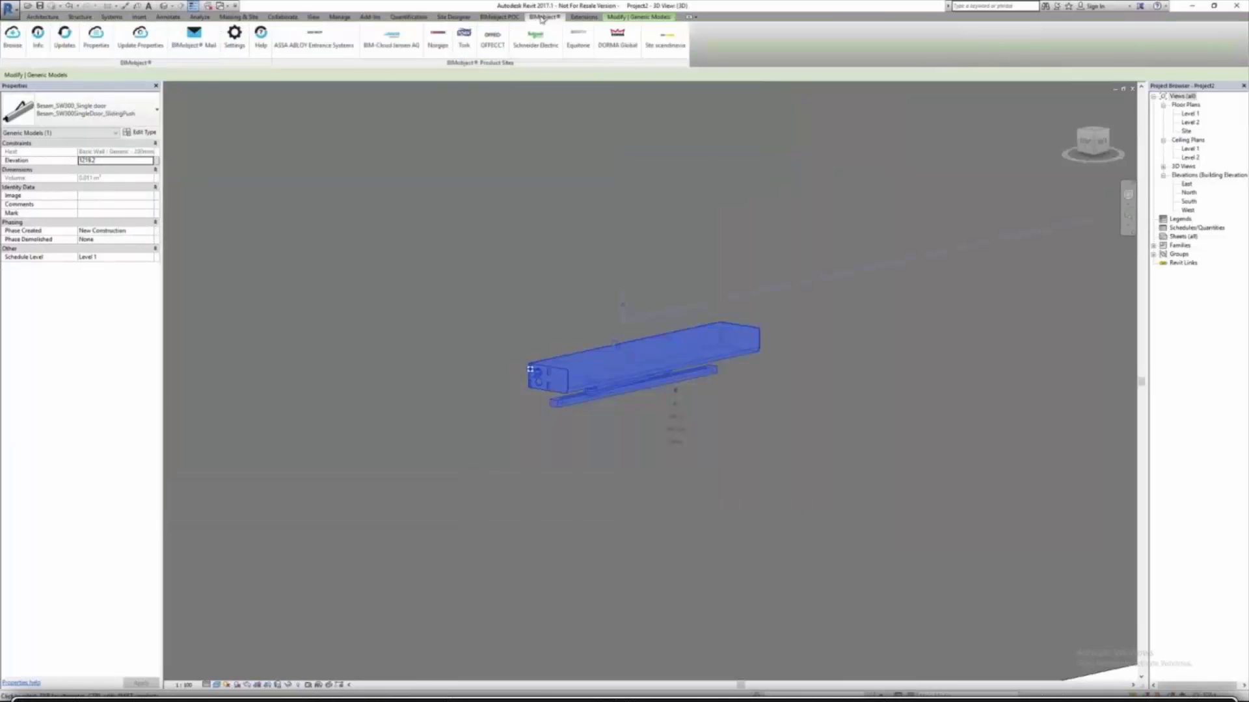
pyautogui.click(36, 44)
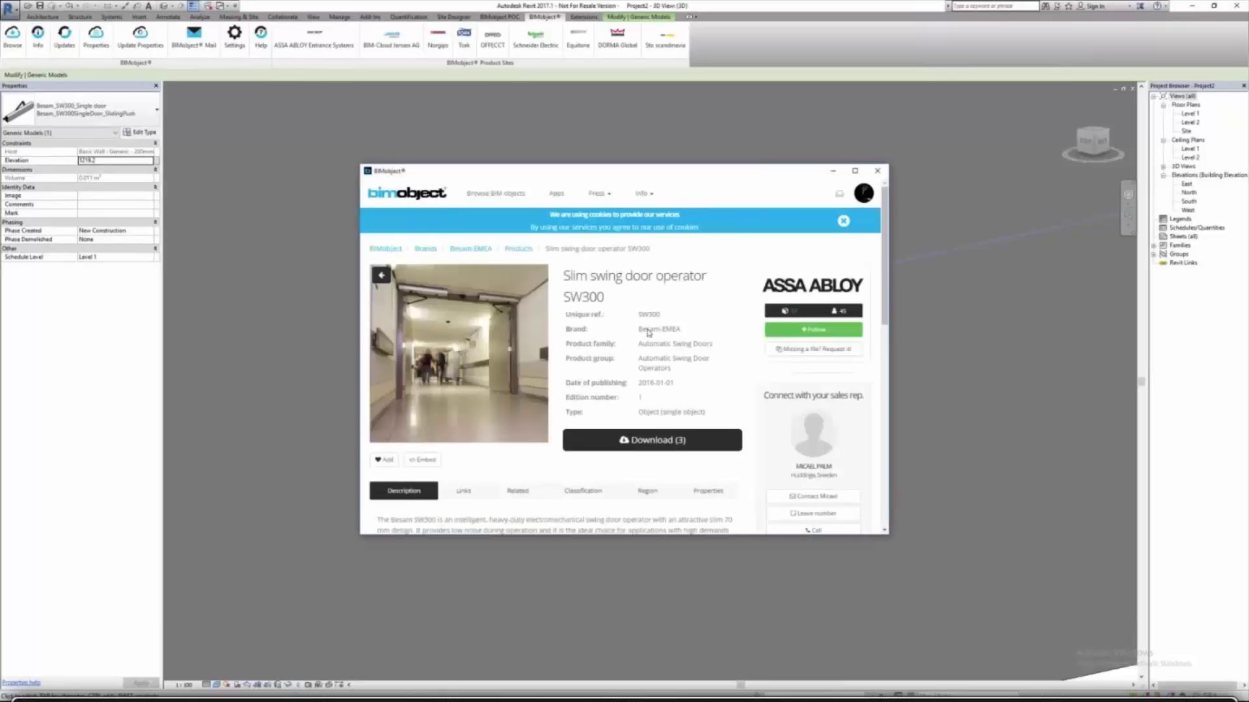
pyautogui.moveTo(884, 257); pyautogui.dragTo(880, 224)
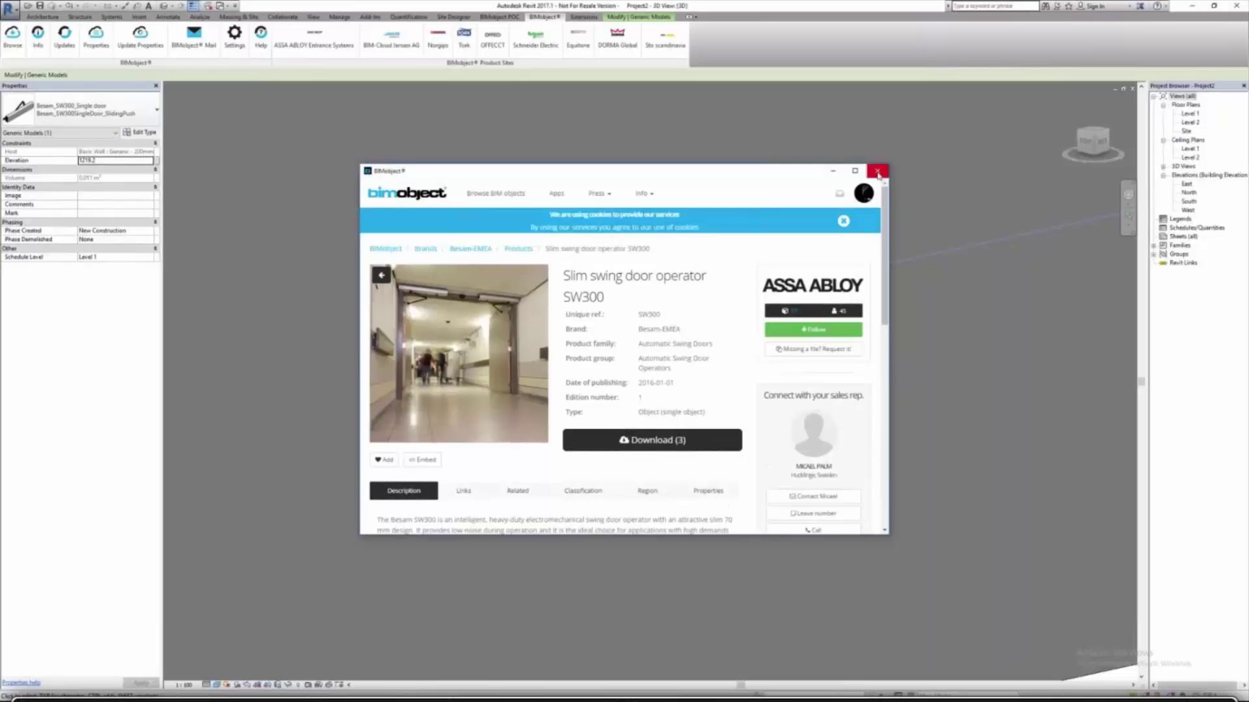
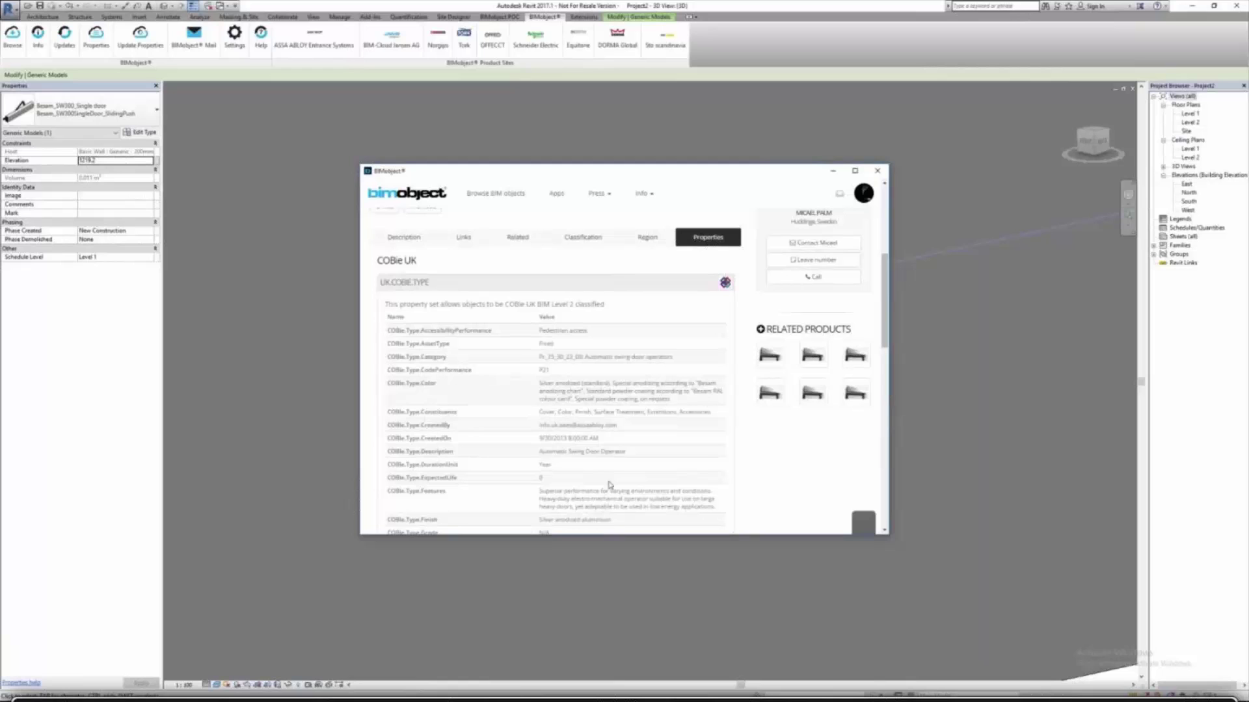
# Close the BIMobject product details page and bring up the SW300's available property sets.
pyautogui.click(878, 171)
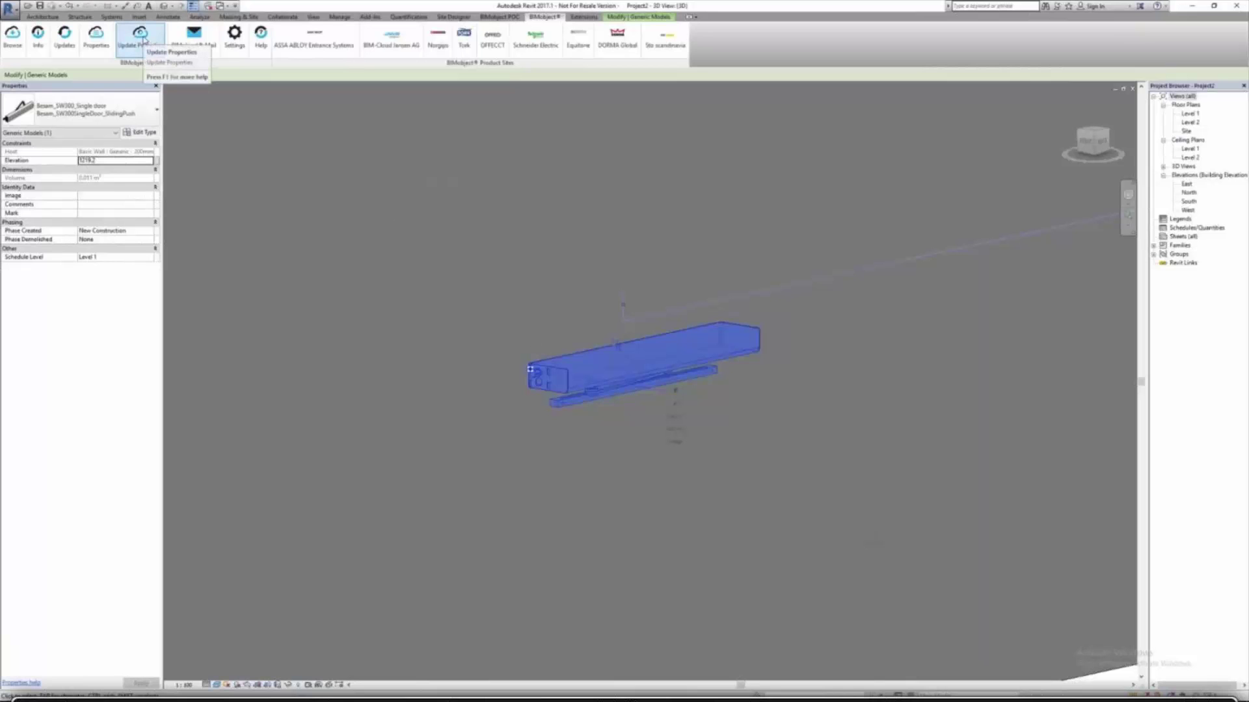
pyautogui.click(95, 40)
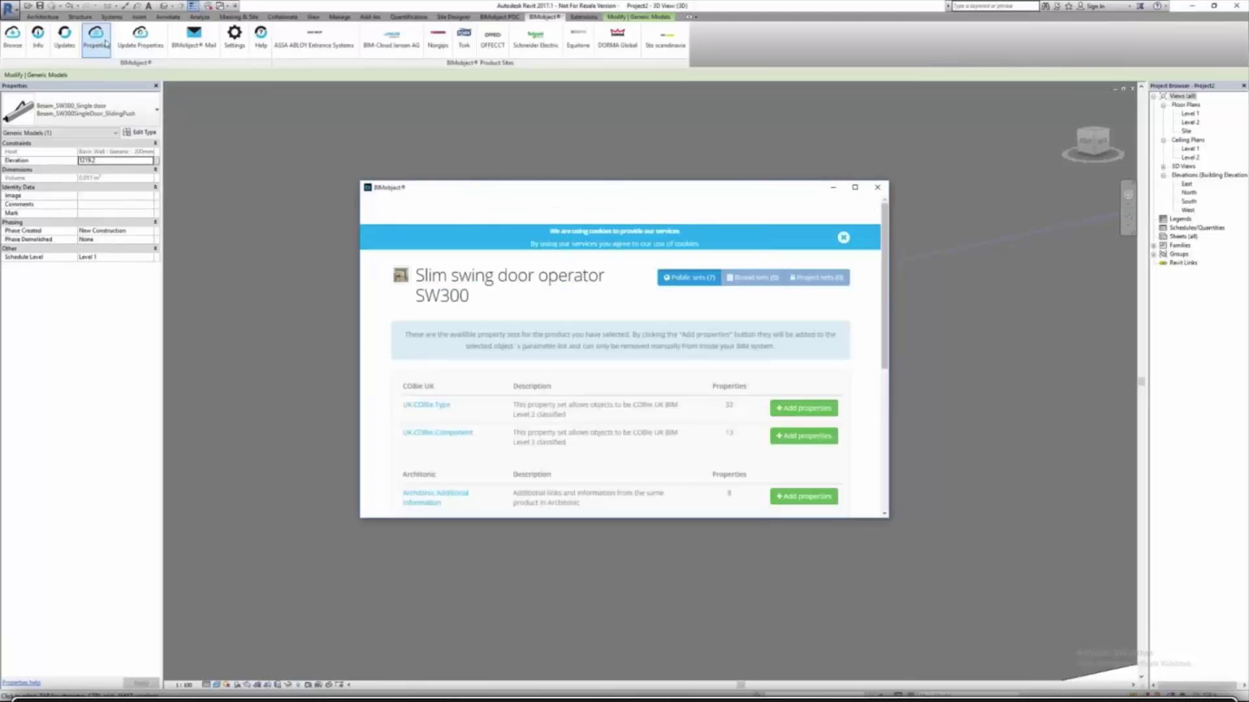
# Enlarge the property sets window and add the UK.COBie.Type set to the SW300 operator.
pyautogui.moveTo(558, 201); pyautogui.dragTo(505, 111)
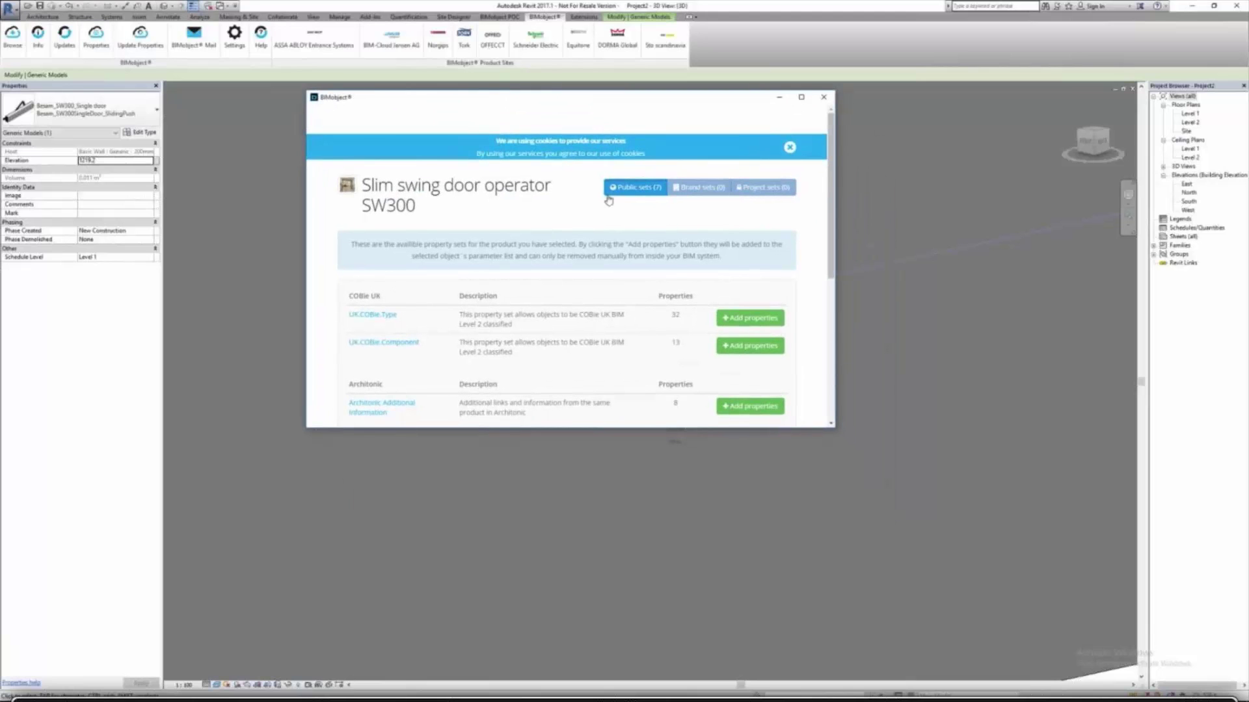
pyautogui.moveTo(834, 440); pyautogui.dragTo(913, 640)
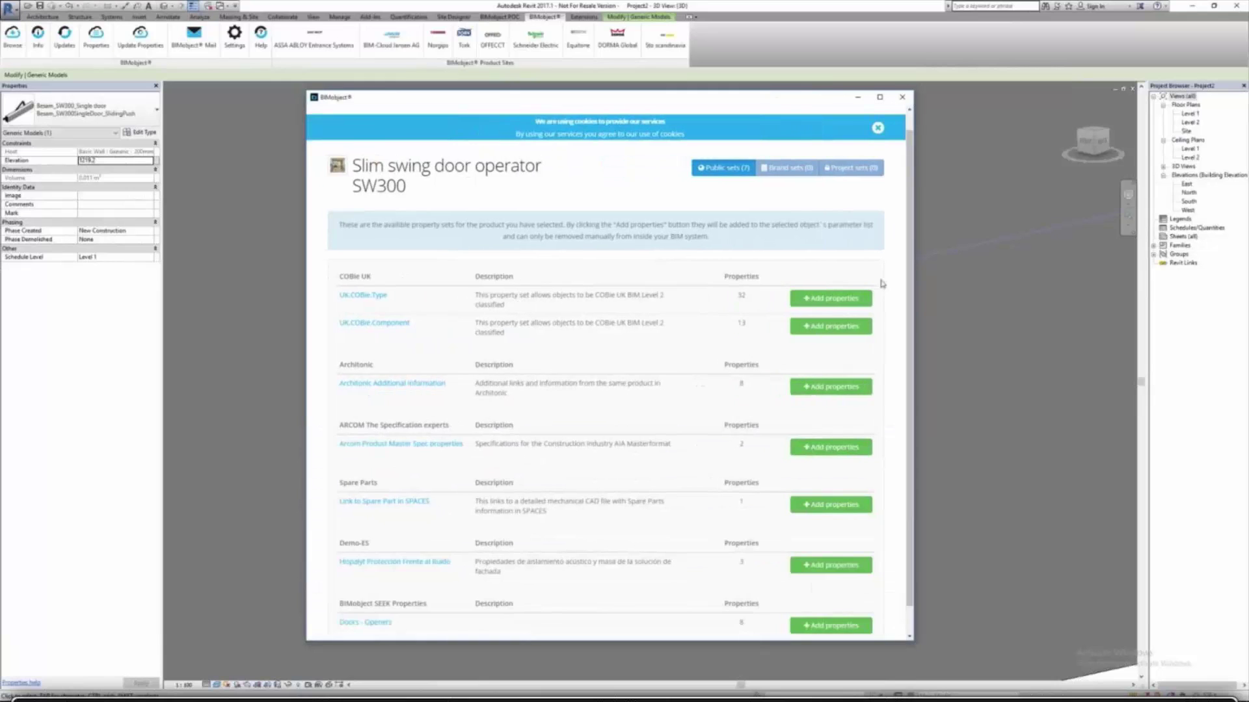
pyautogui.scroll(-2, 907, 239)
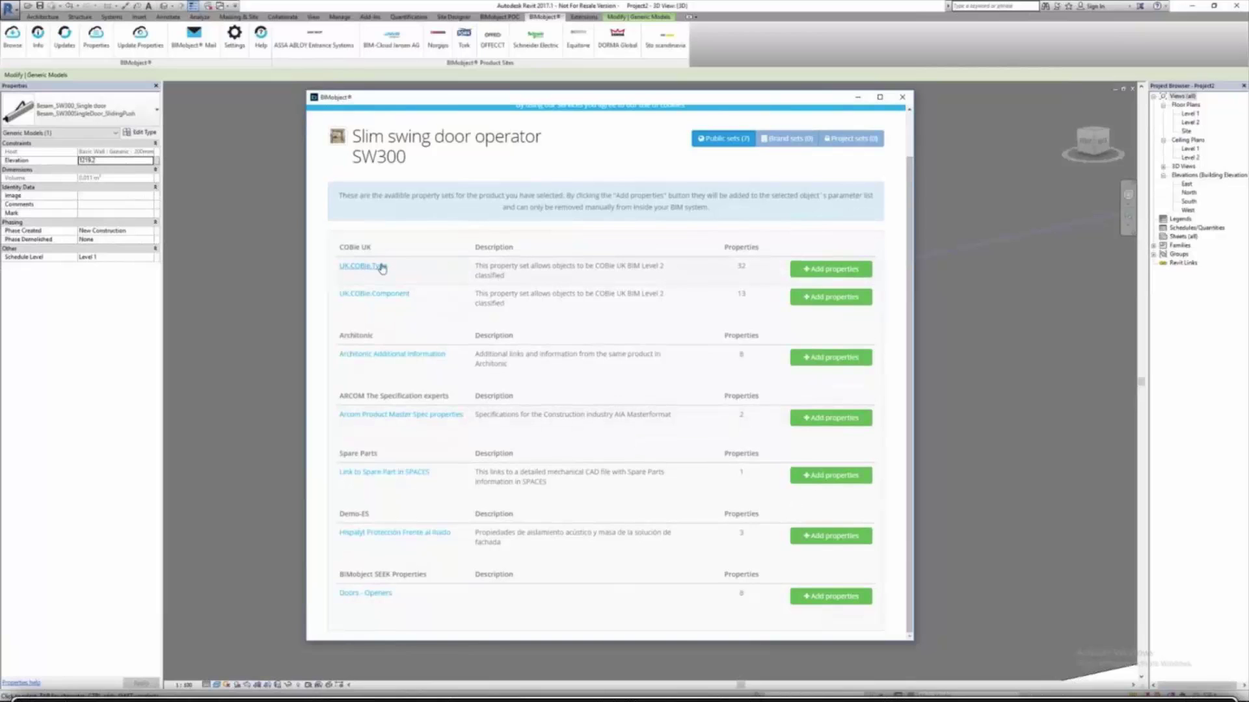
pyautogui.click(851, 274)
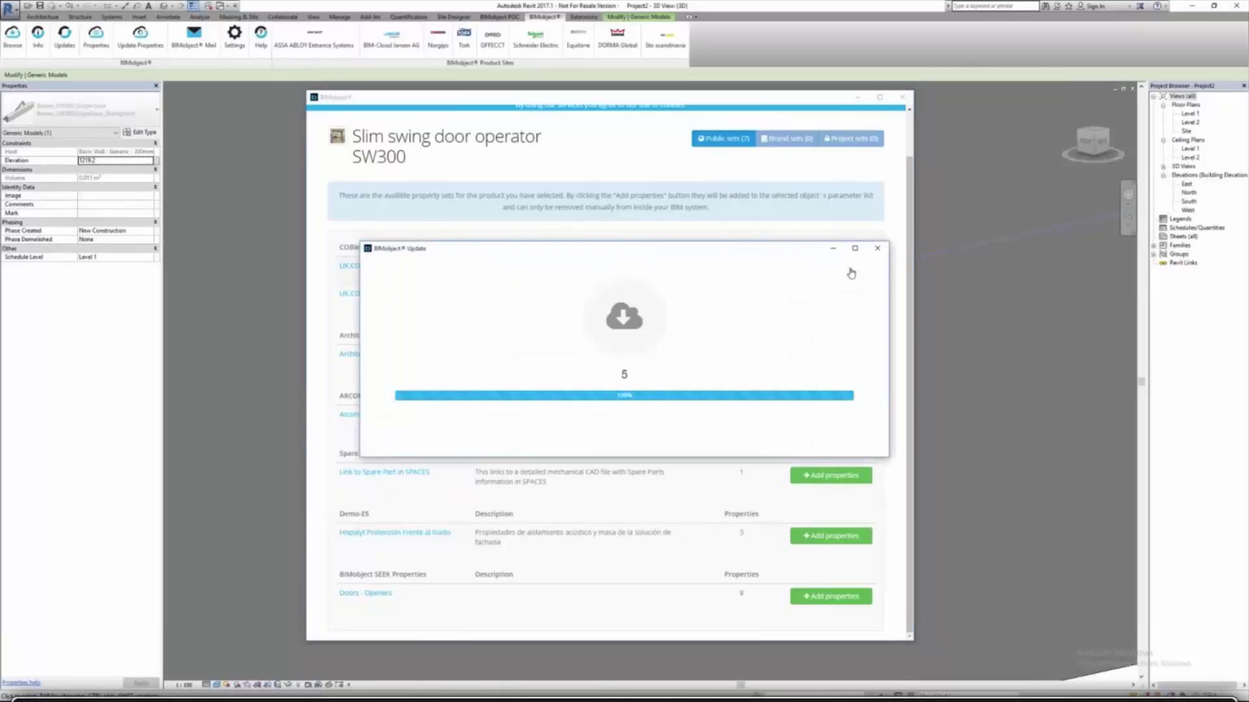
pyautogui.click(901, 98)
pyautogui.click(139, 132)
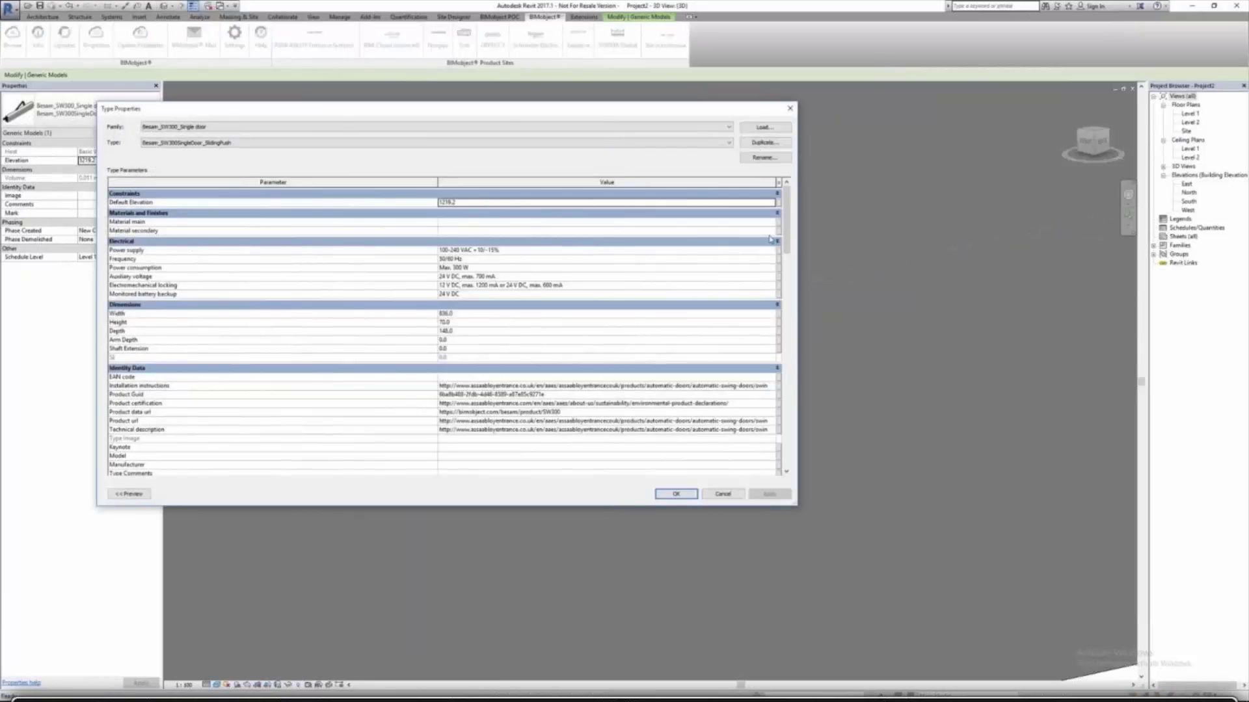
pyautogui.moveTo(788, 234); pyautogui.dragTo(811, 418)
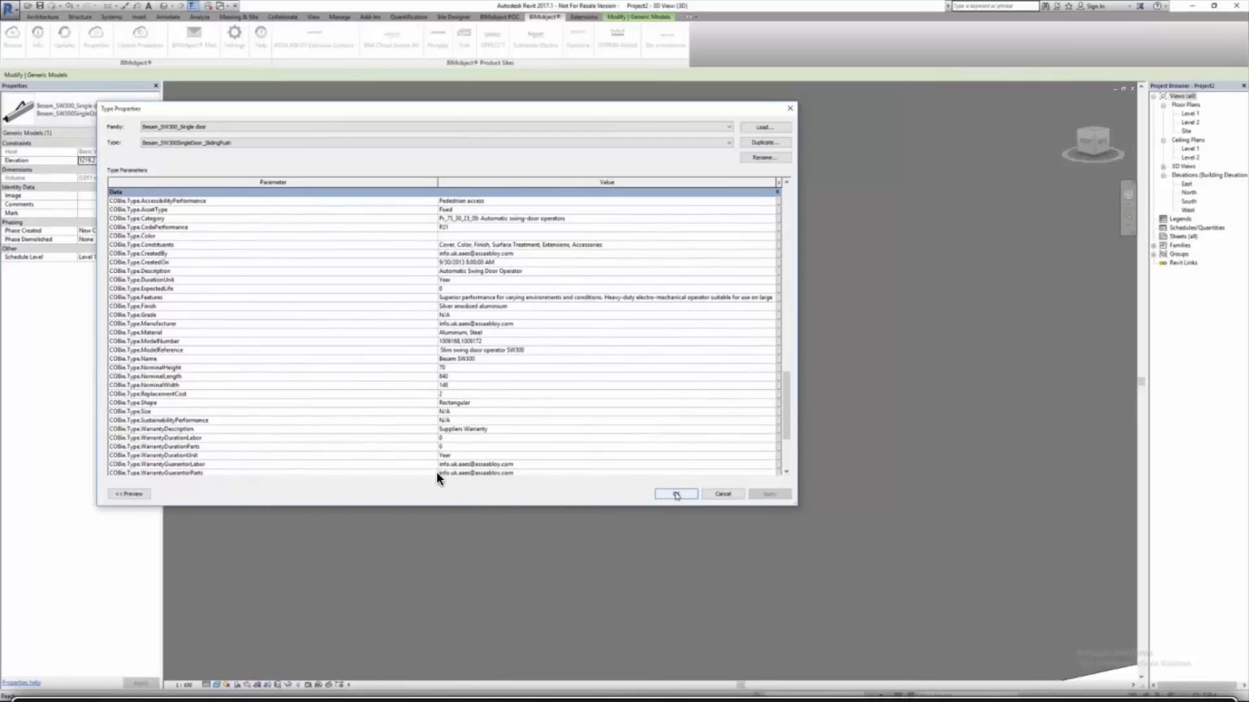
pyautogui.click(677, 496)
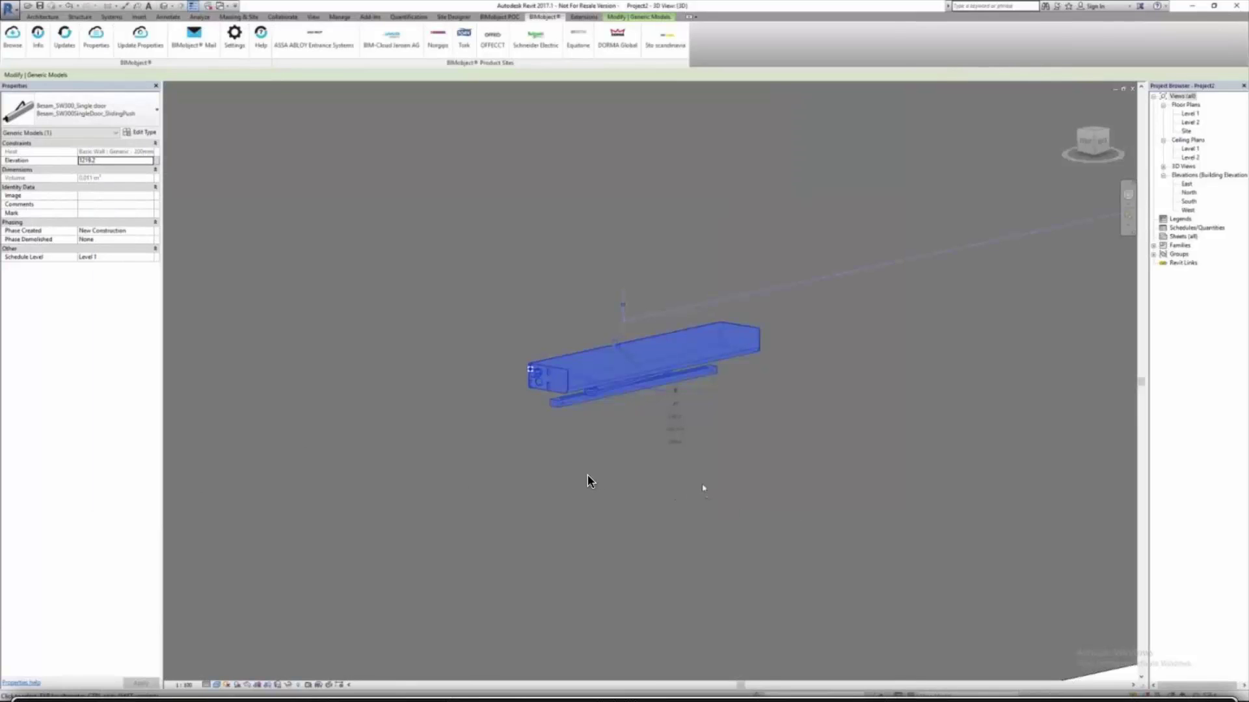
pyautogui.click(632, 416)
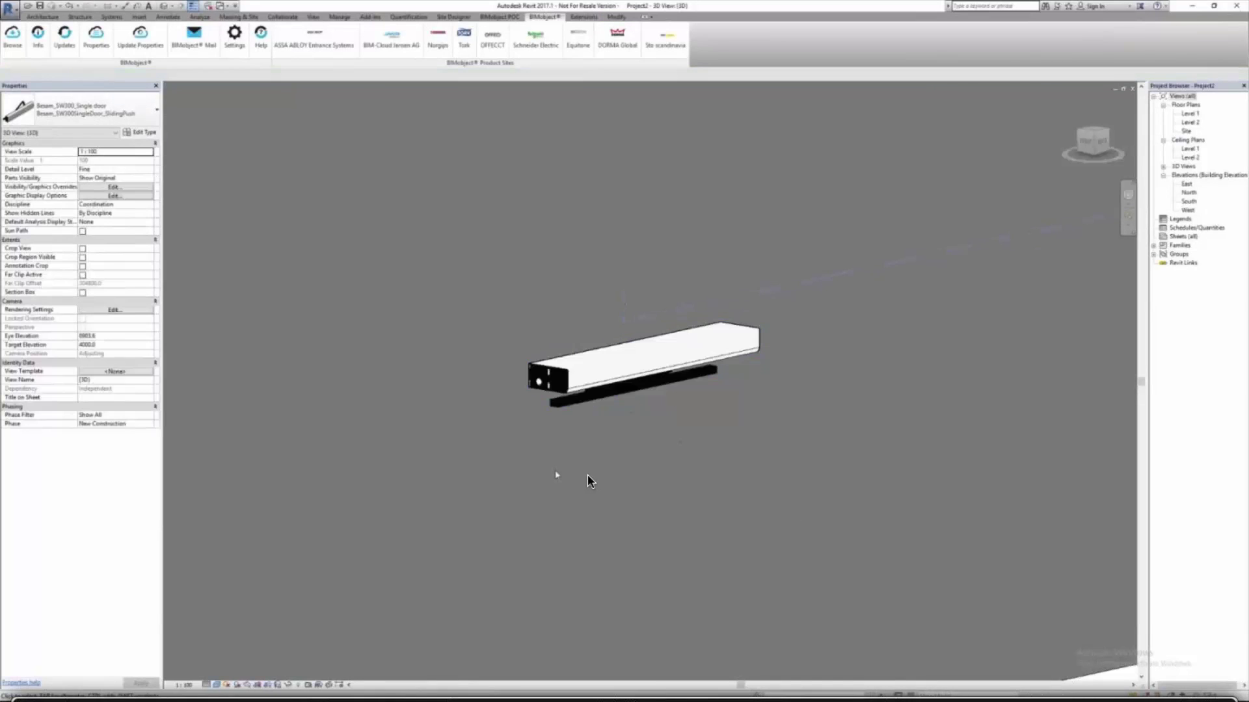
pyautogui.click(144, 39)
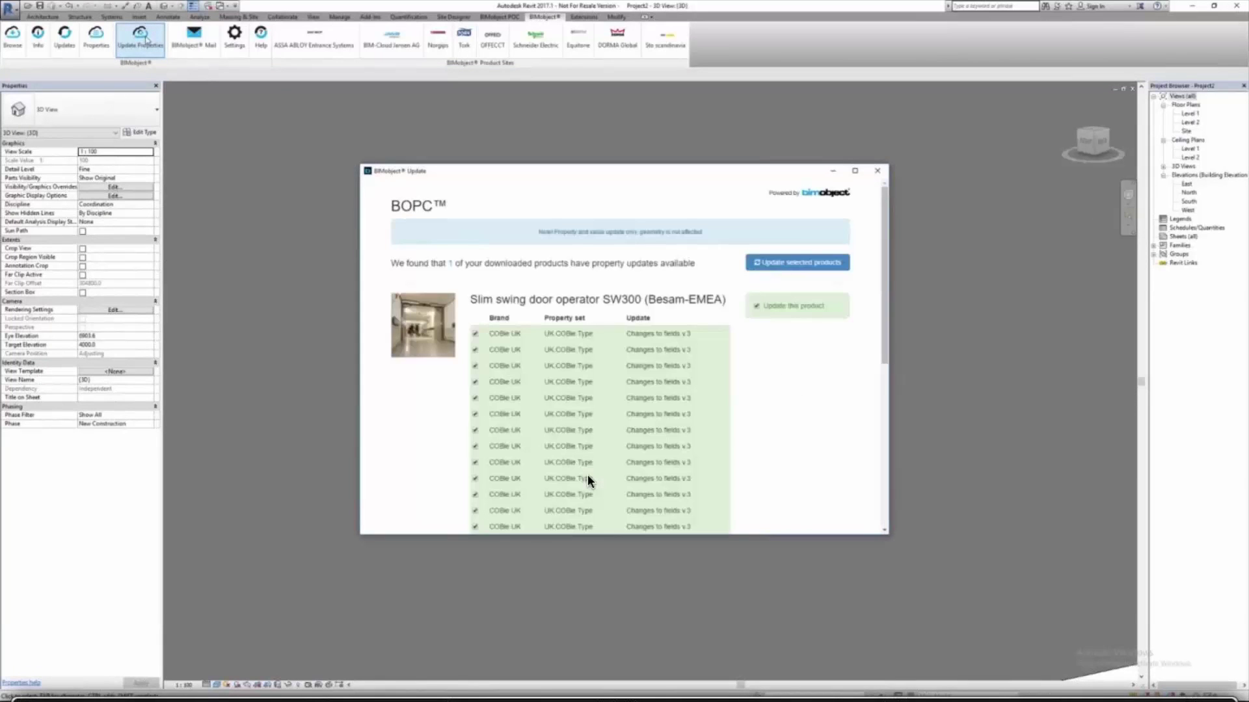
pyautogui.moveTo(883, 306)
pyautogui.mouseDown()
pyautogui.moveTo(896, 485)
pyautogui.moveTo(891, 306)
pyautogui.mouseUp()
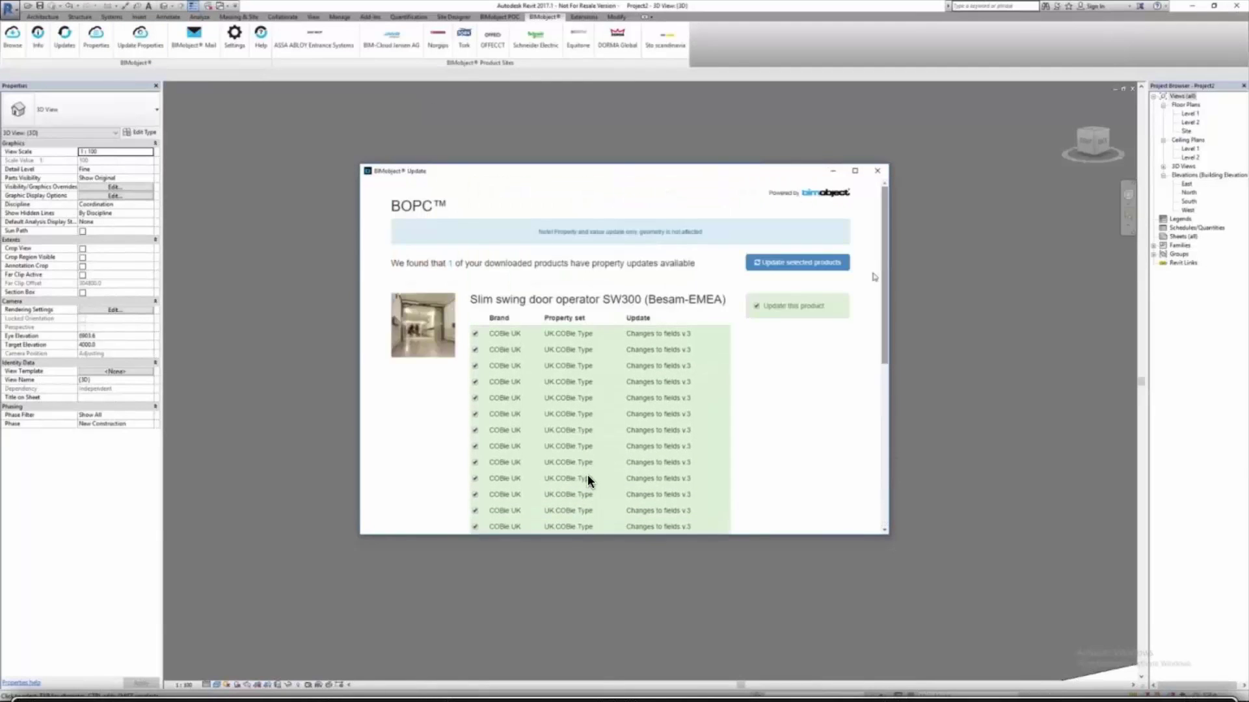
pyautogui.click(879, 171)
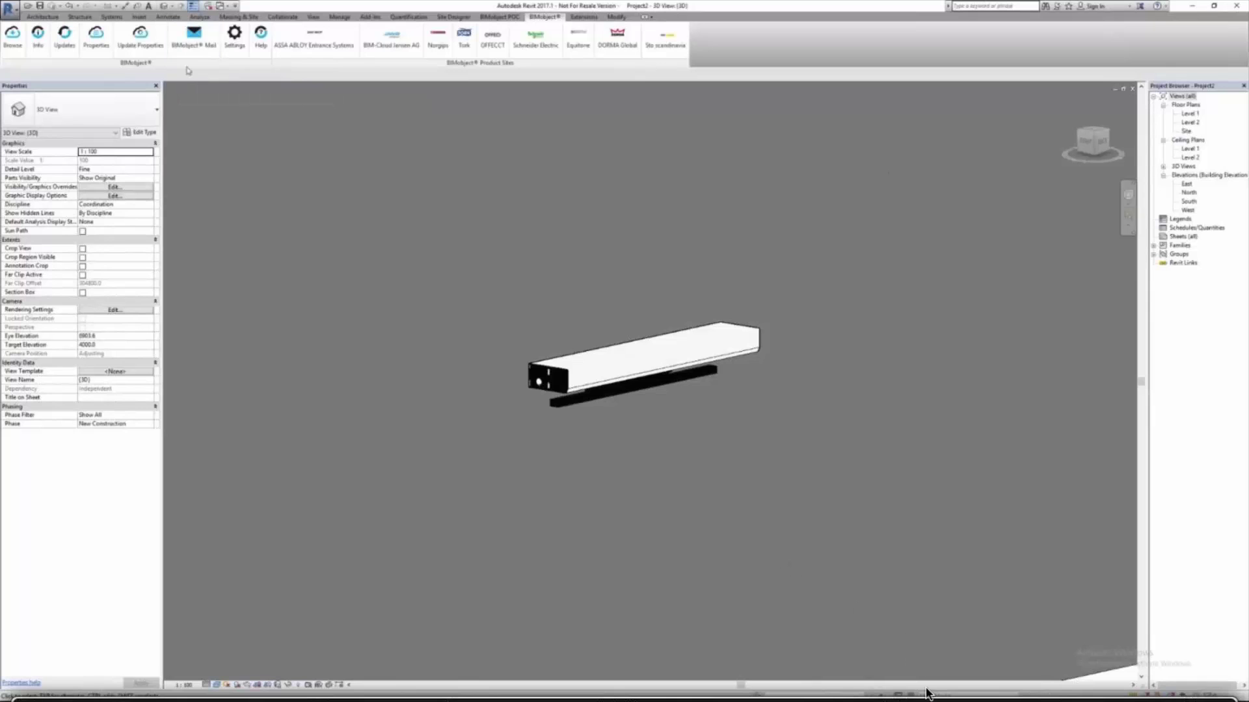
pyautogui.click(194, 39)
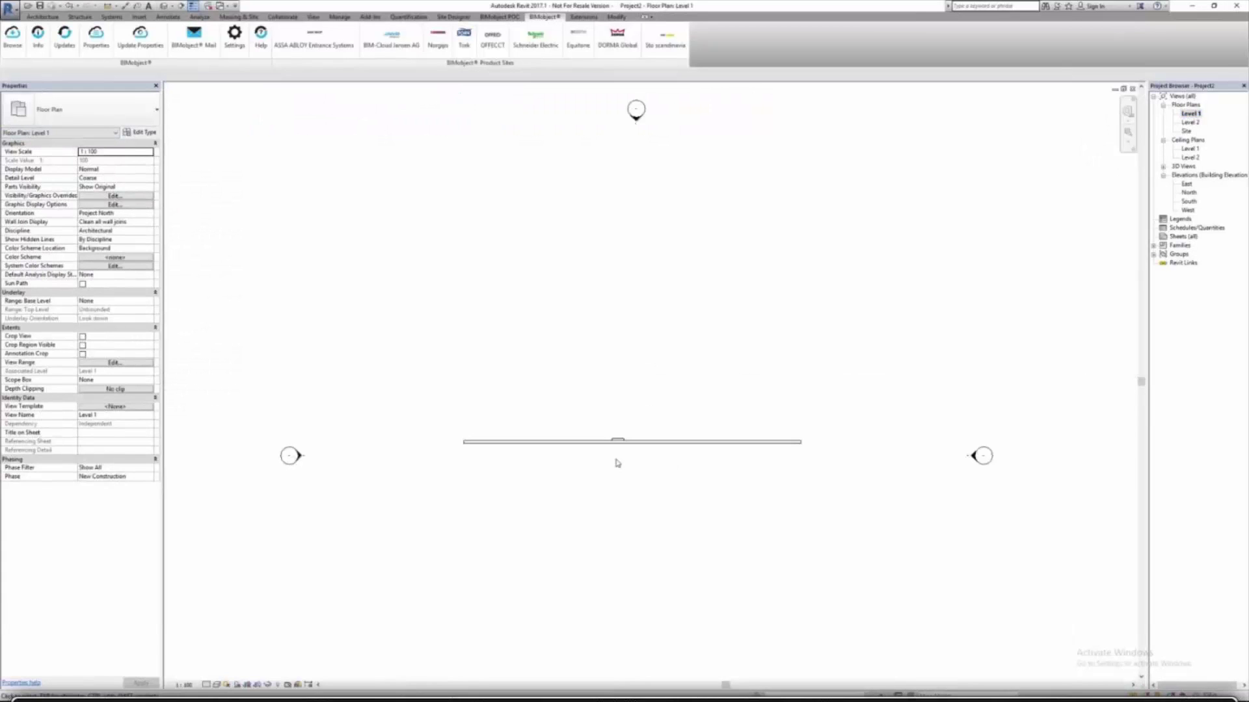
# Zoom into the Level 1 plan and launch the BIMobject catalogue.
pyautogui.scroll(2, 618, 462)
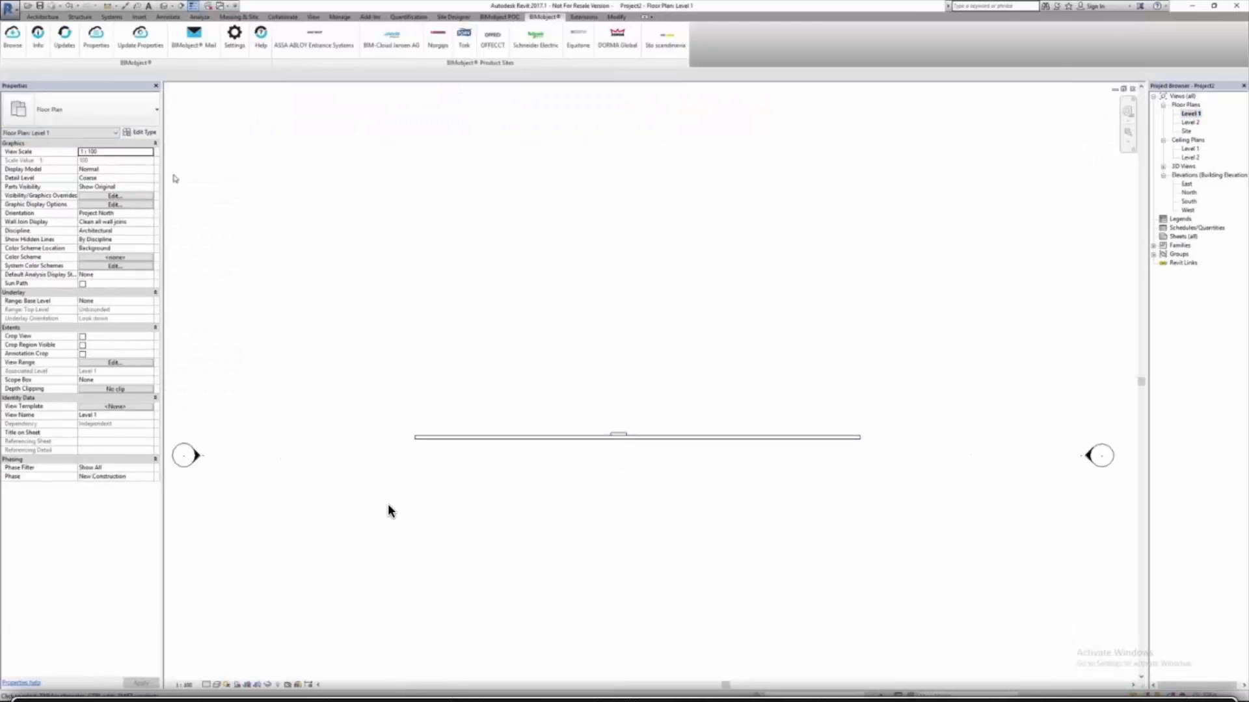
pyautogui.click(12, 38)
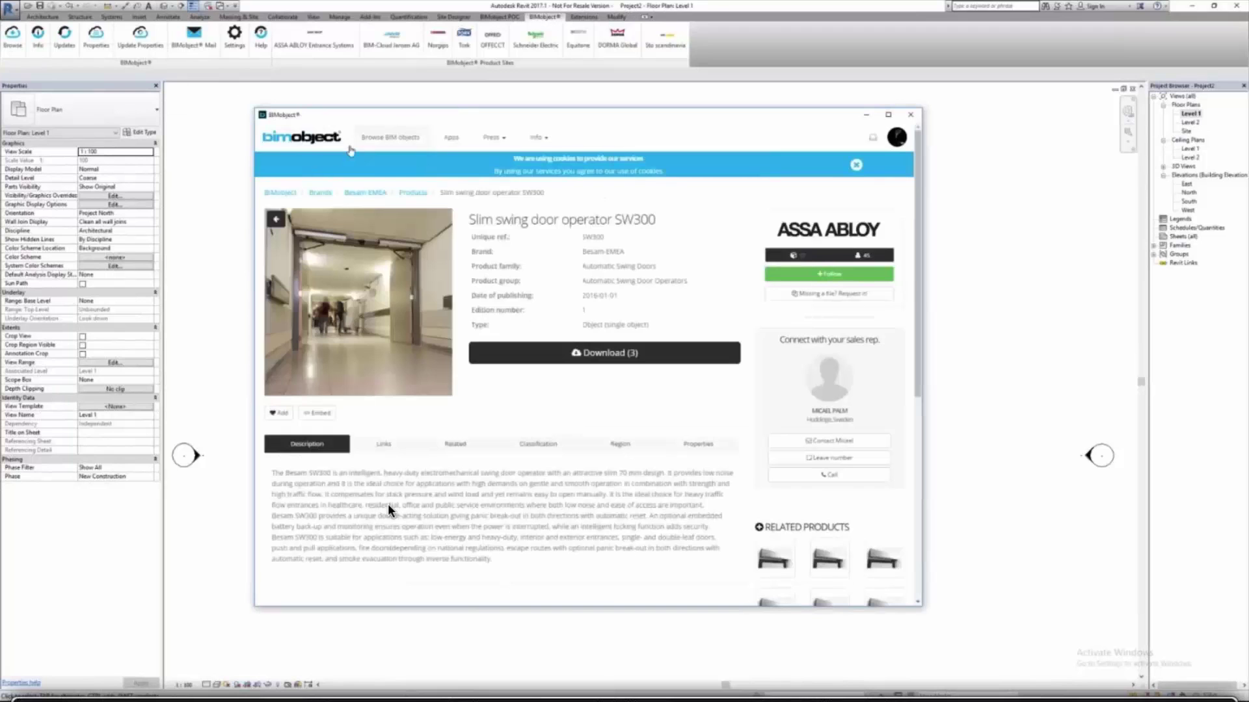
# Browse BIM objects filtered to Furniture and narrow the results to the Actiu brand.
pyautogui.click(390, 137)
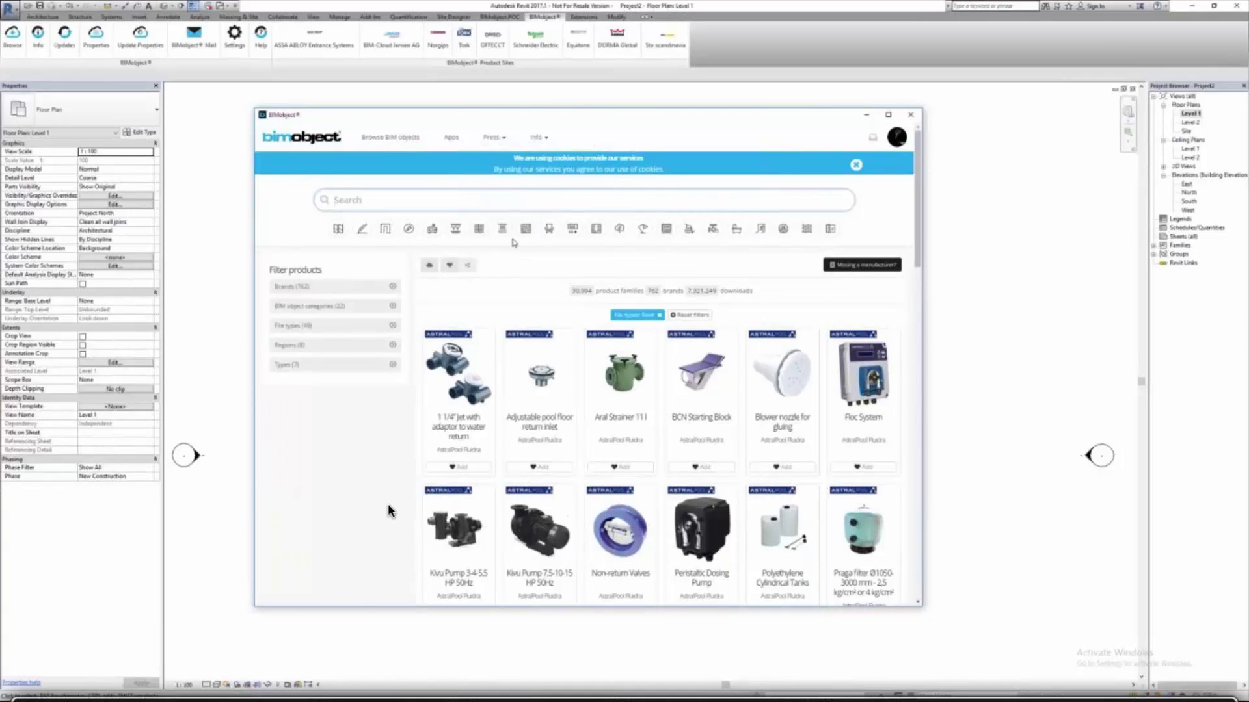
pyautogui.click(549, 235)
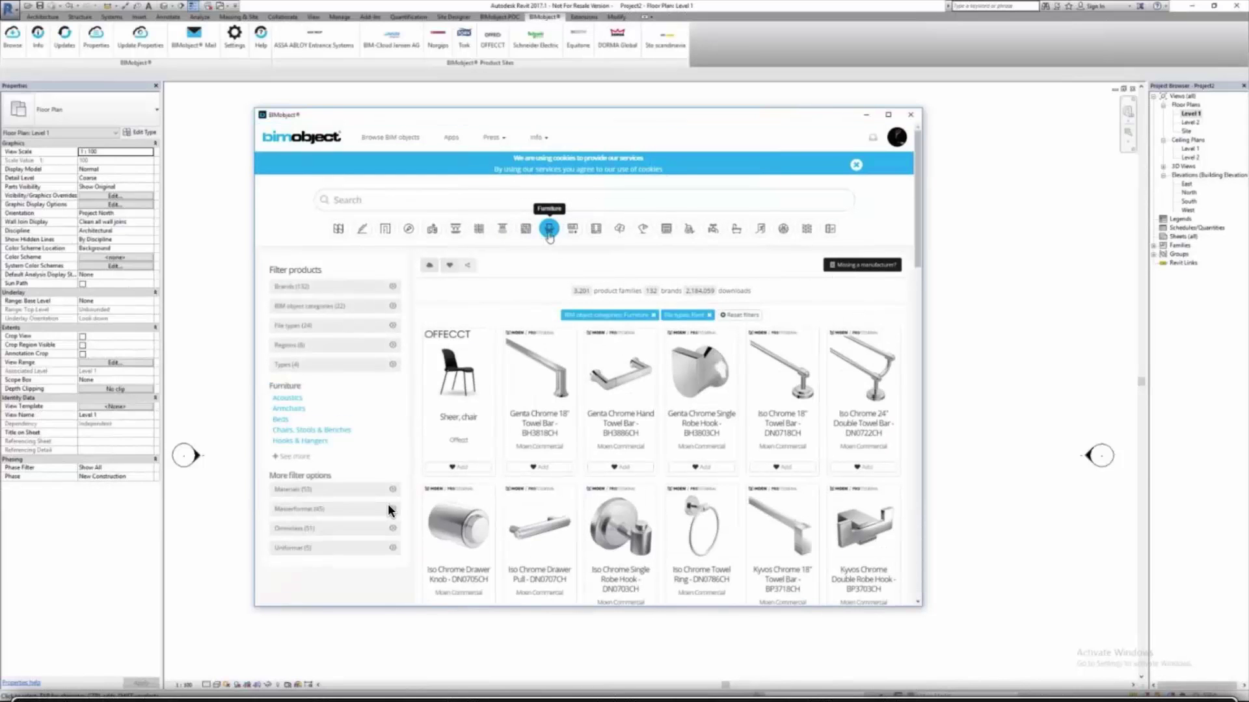
pyautogui.click(433, 200)
pyautogui.write('acti')
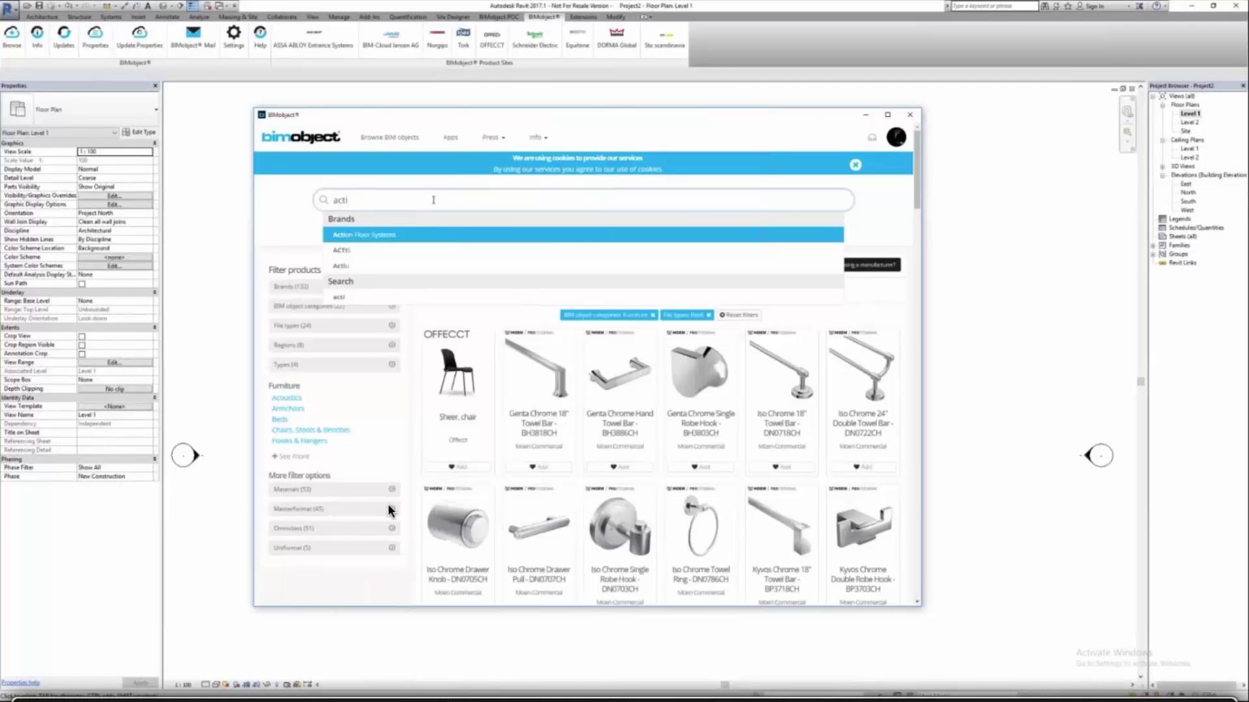
pyautogui.press('Down')
pyautogui.press('Down')
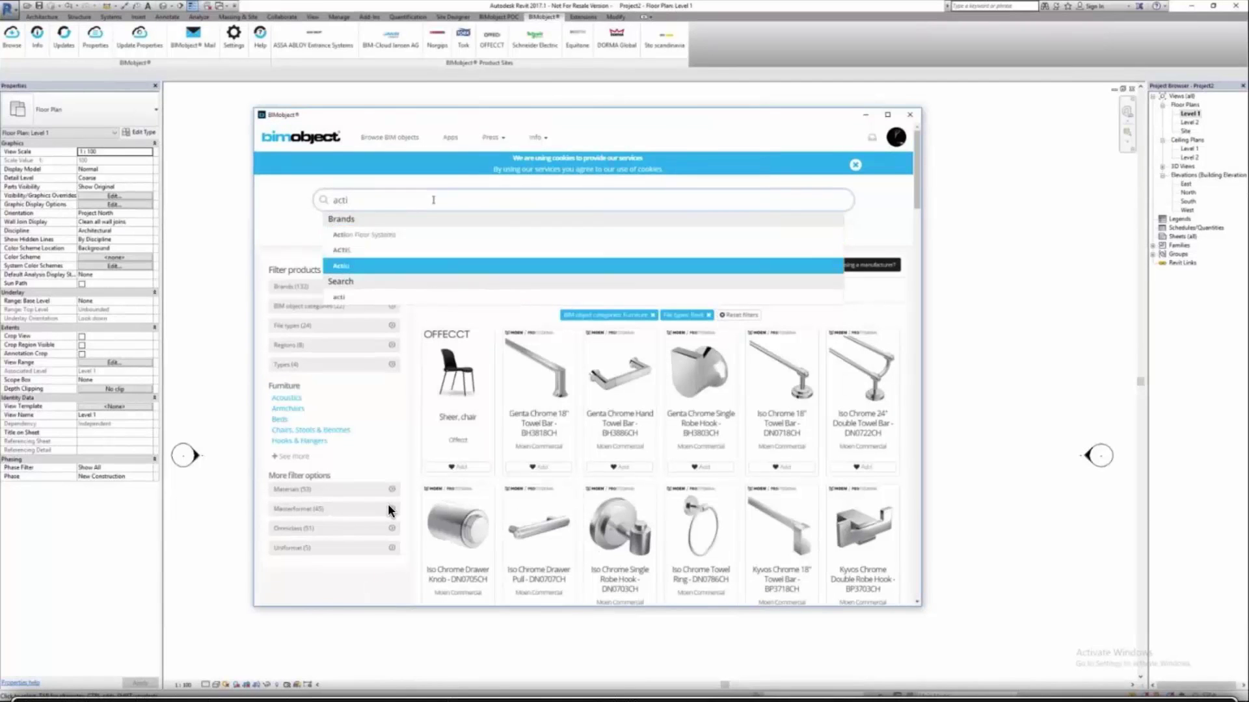
pyautogui.press('Return')
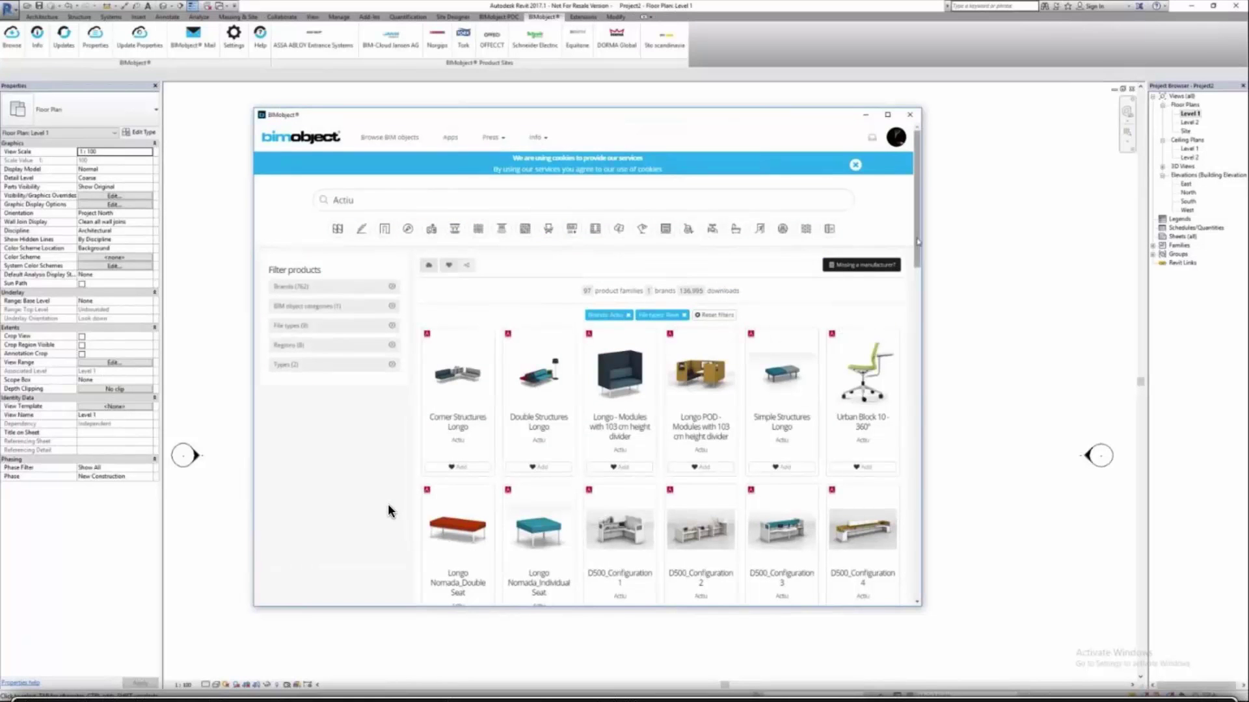
# Open the TNK FLEX Medium Backrest chair page in its interactive 3D view.
pyautogui.scroll(-3, 388, 511)
pyautogui.scroll(-3, 389, 511)
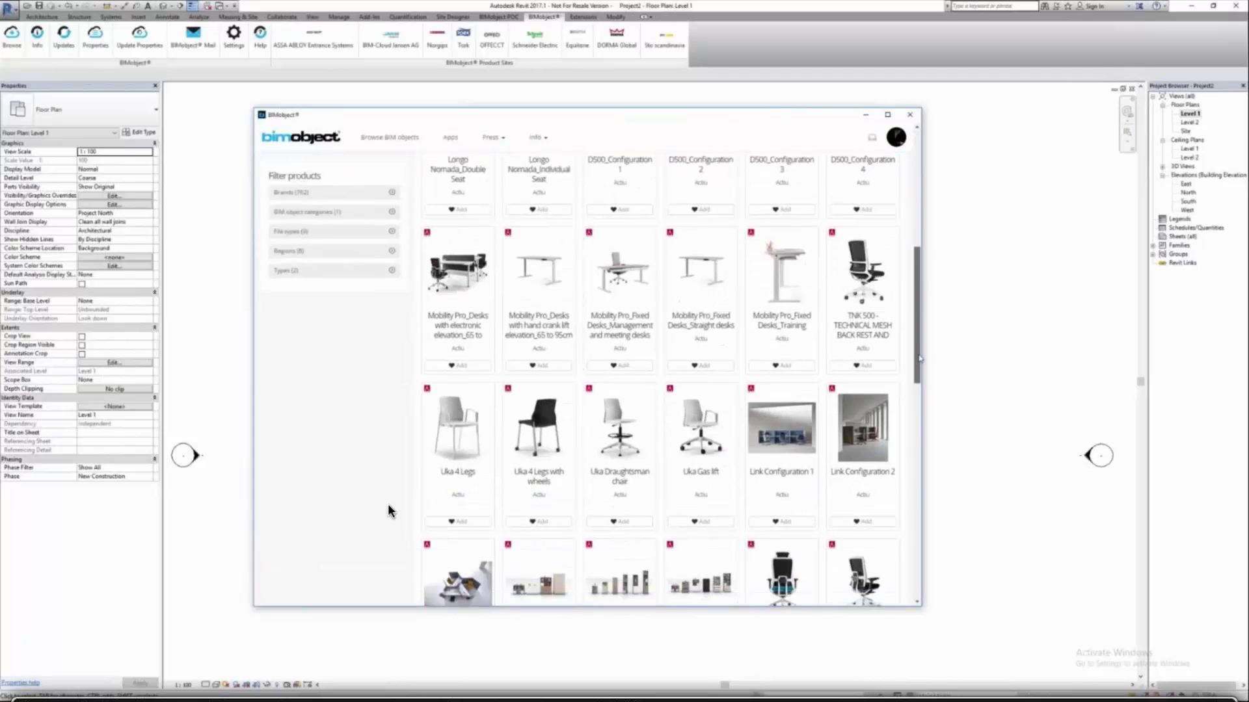
pyautogui.scroll(-3, 389, 511)
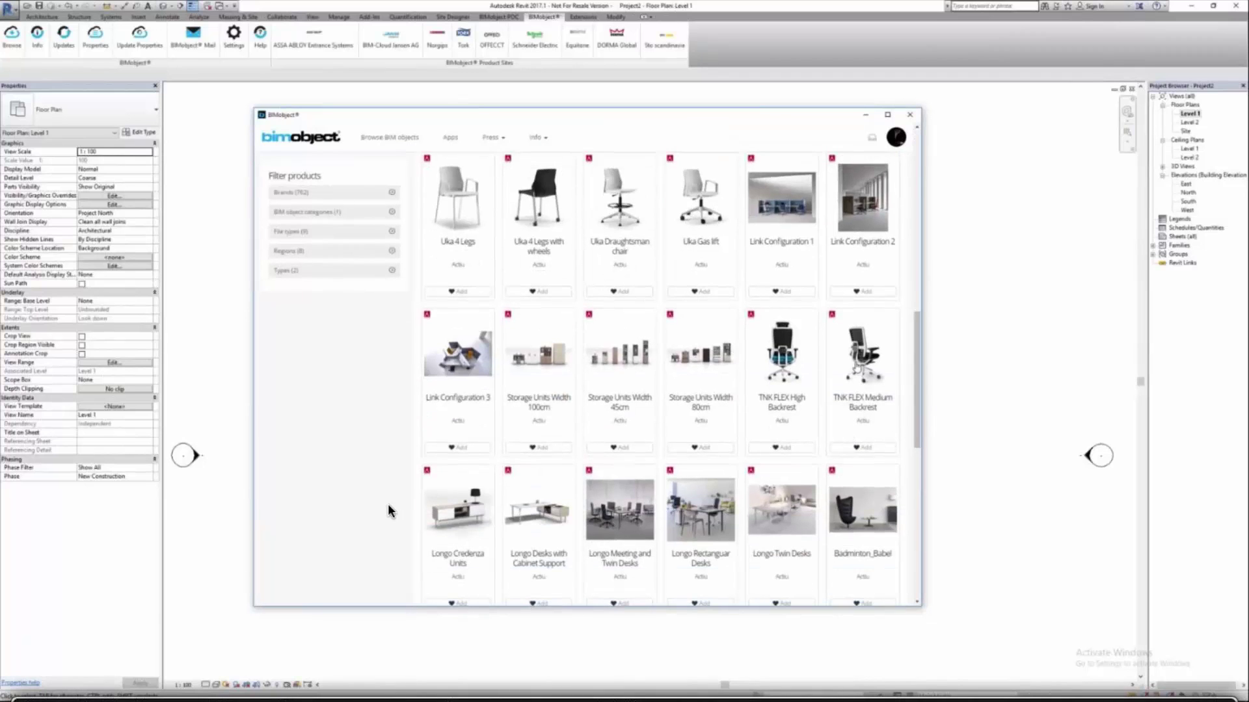
pyautogui.click(856, 365)
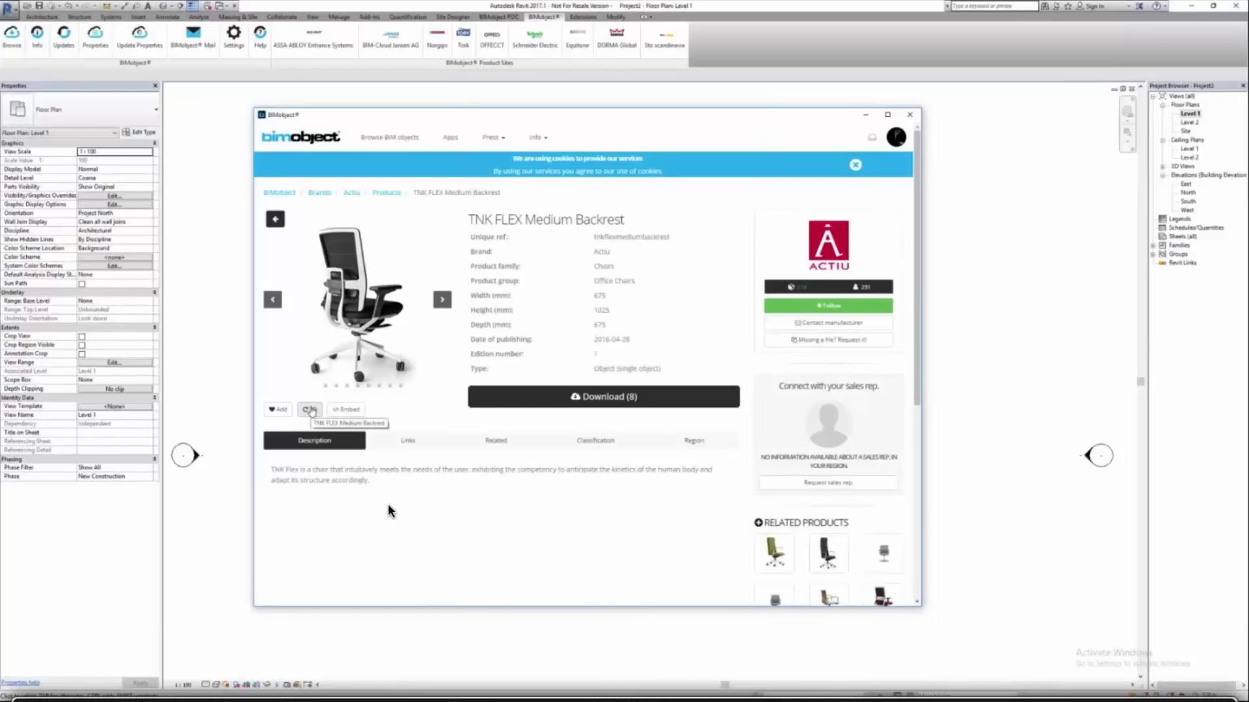
pyautogui.click(310, 409)
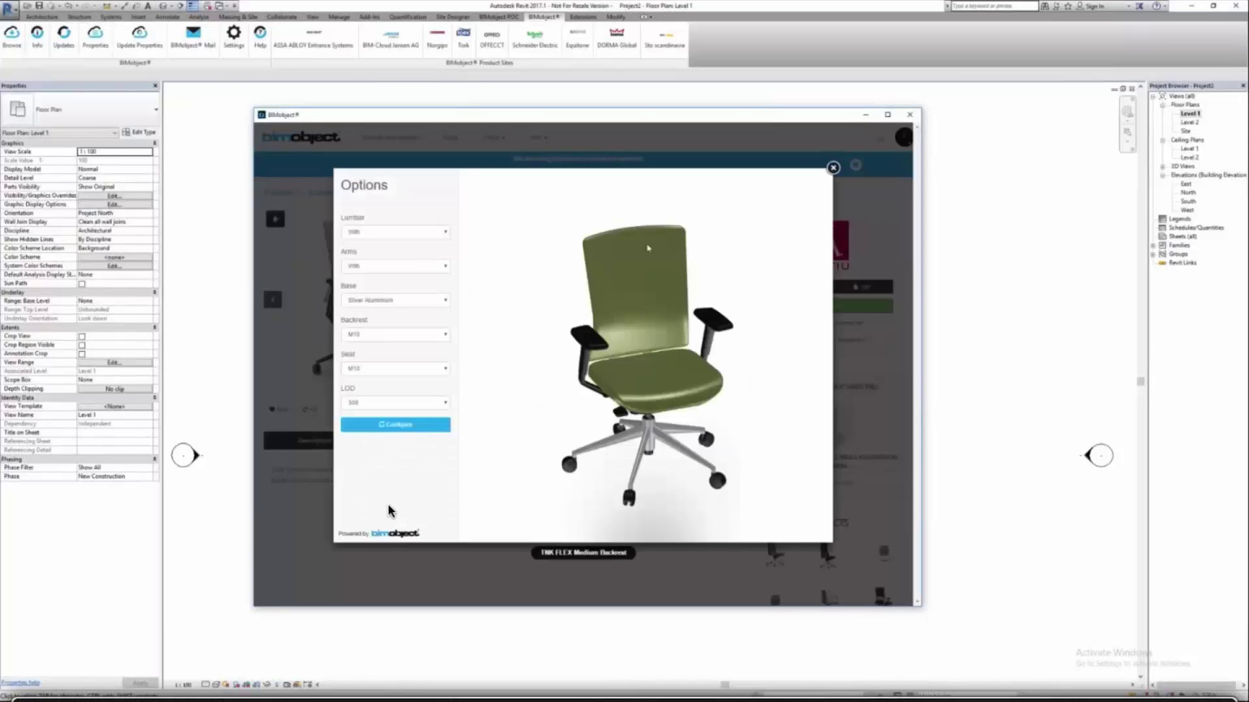
# Set the TNK FLEX chair's Lumbar and Arms options to Without and preview it.
pyautogui.moveTo(640, 388); pyautogui.dragTo(572, 305)
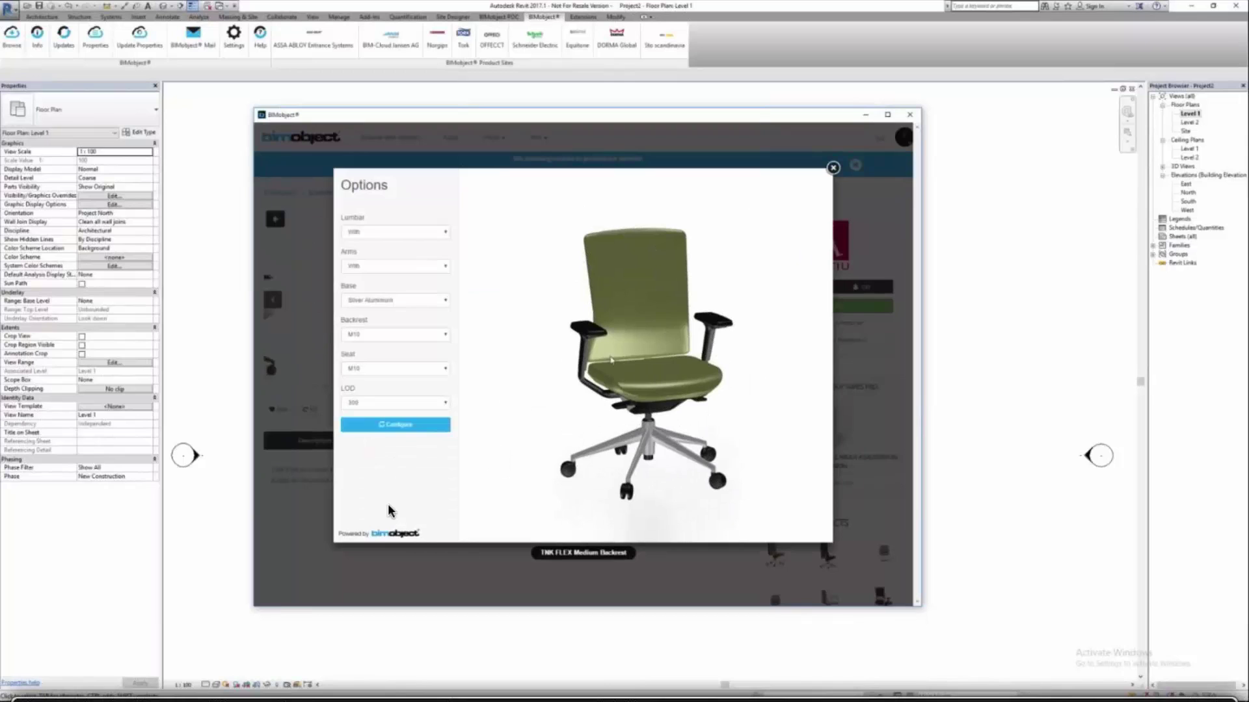
pyautogui.click(398, 233)
pyautogui.click(387, 250)
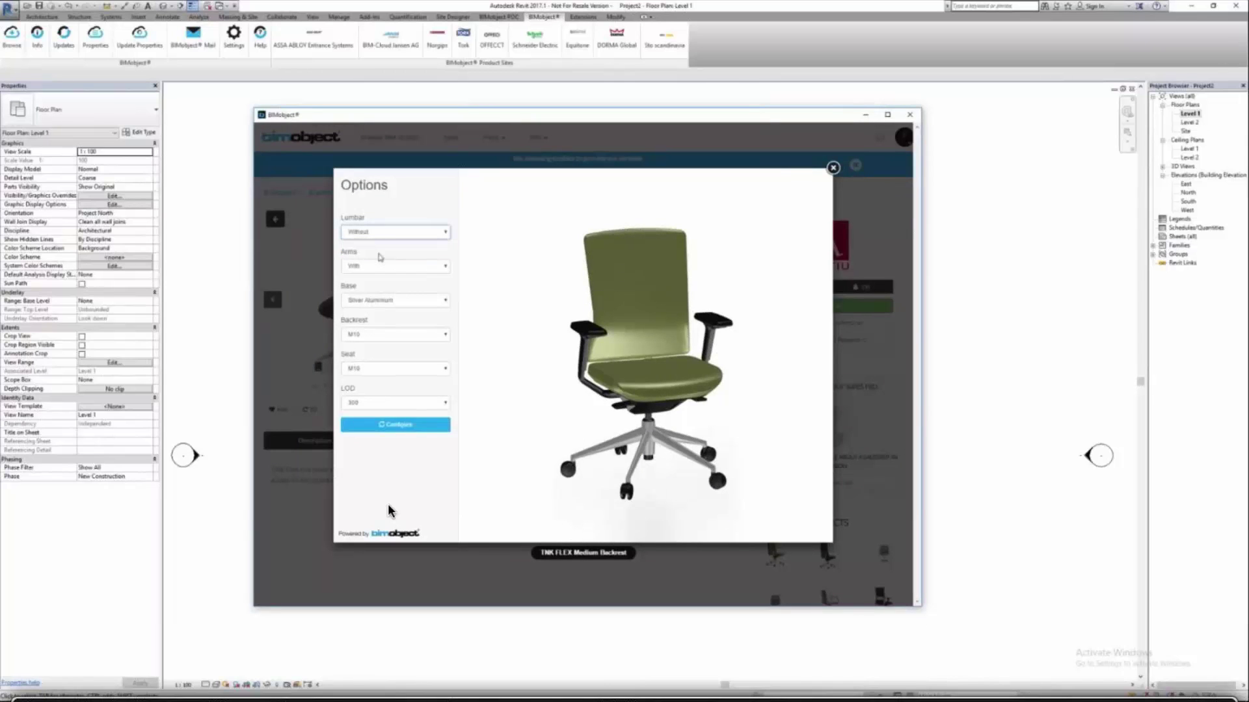
pyautogui.click(408, 421)
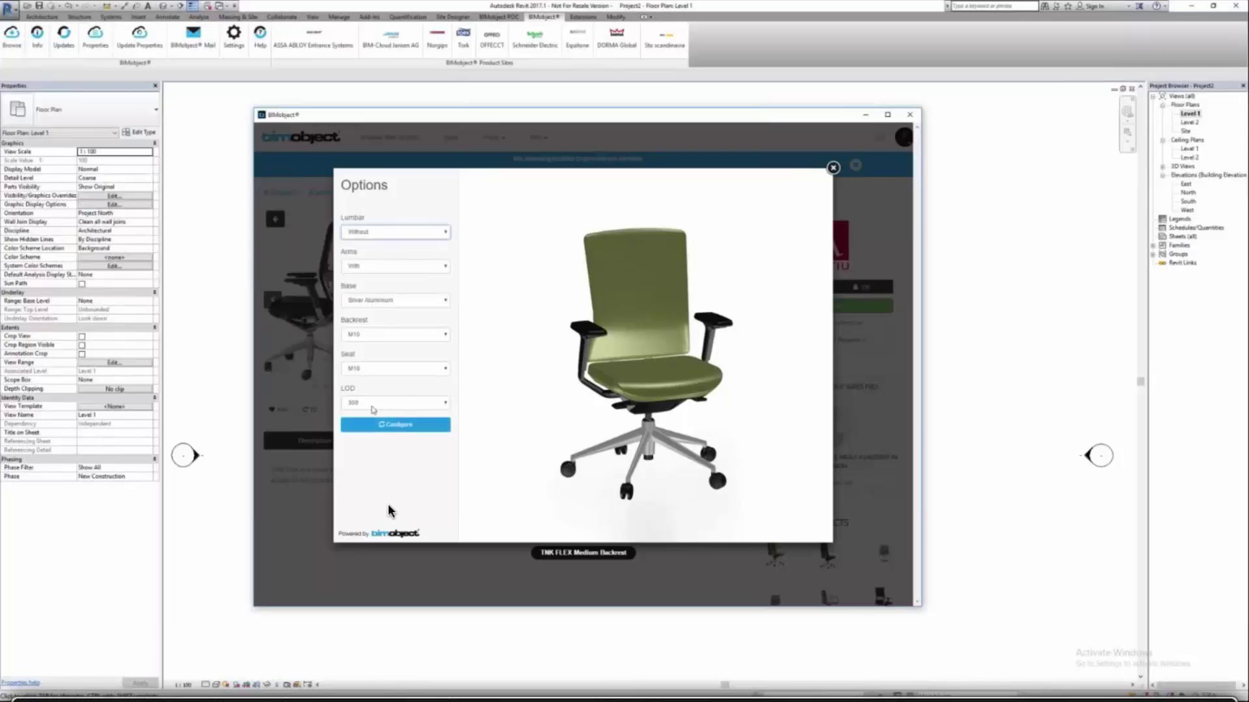
pyautogui.click(365, 267)
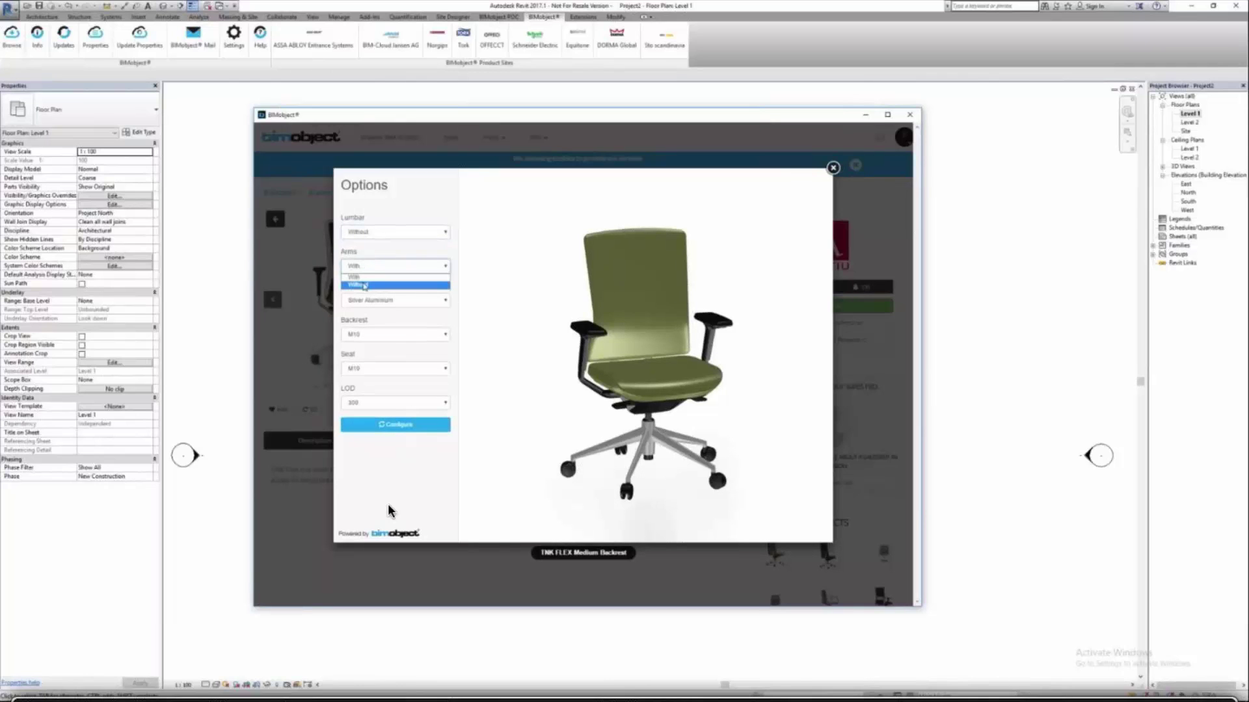
pyautogui.click(364, 285)
pyautogui.click(412, 427)
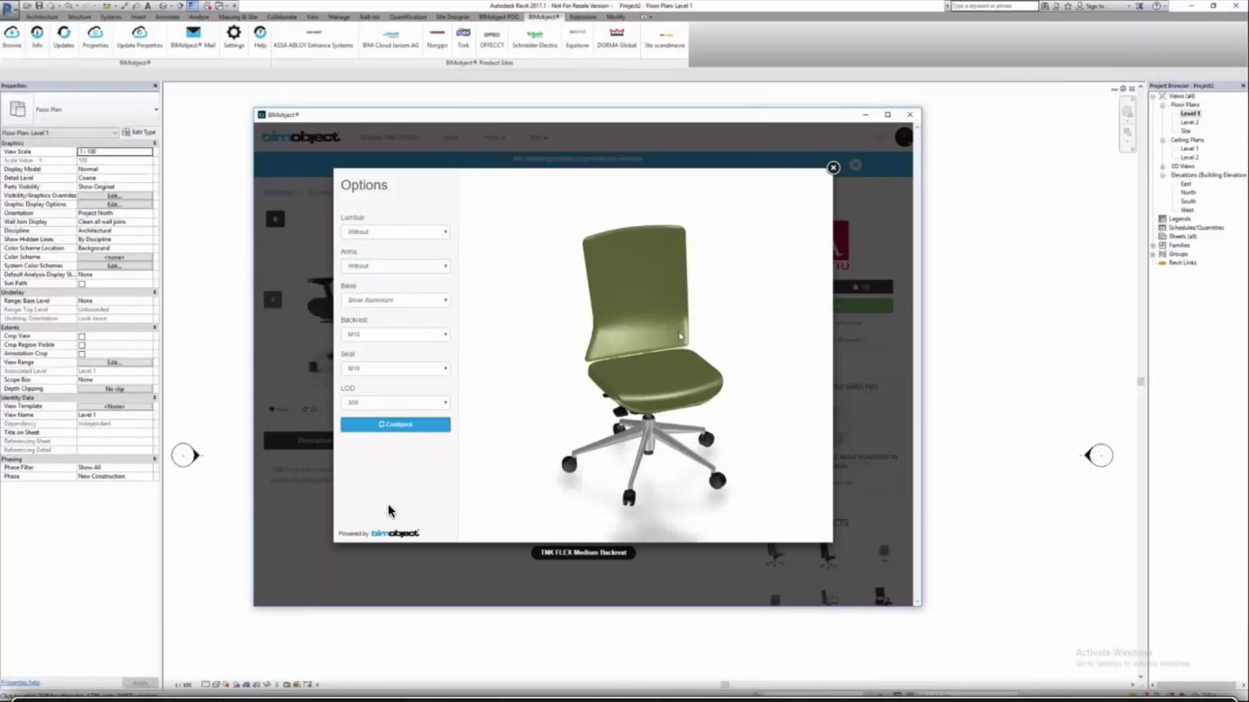
pyautogui.moveTo(680, 336); pyautogui.dragTo(583, 389)
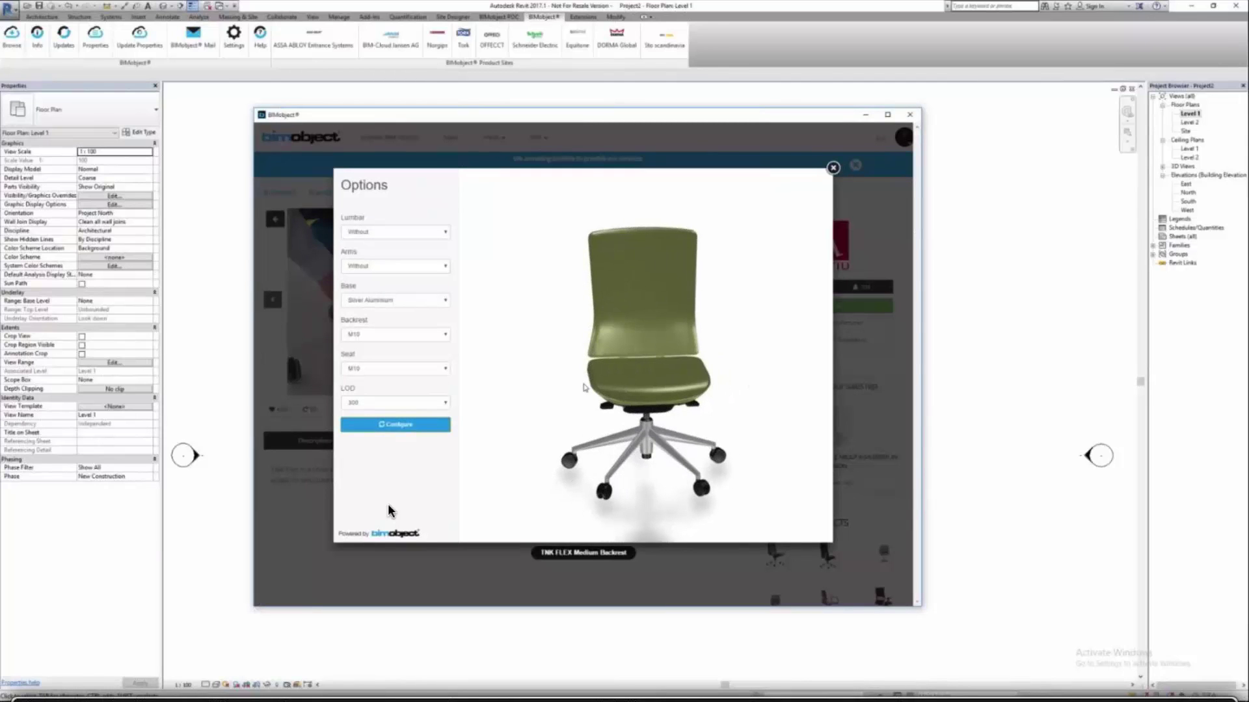